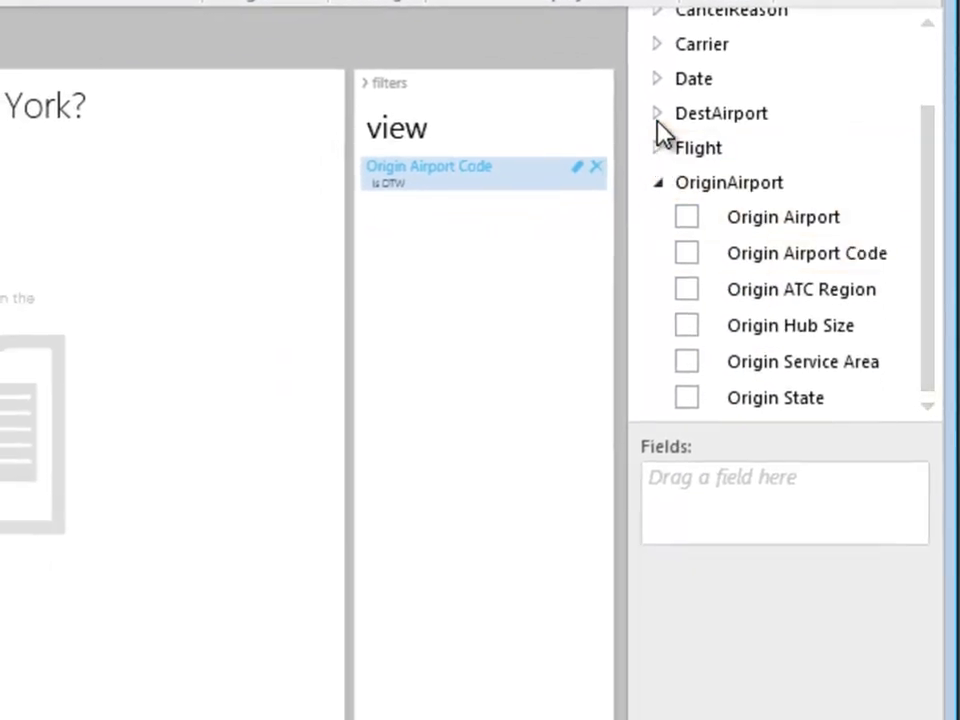
Add a view filter on the DestAirport field Dest State, limit it to NY, and collapse the filter
left_click(657, 115)
left_click_drag(668, 322, 448, 332)
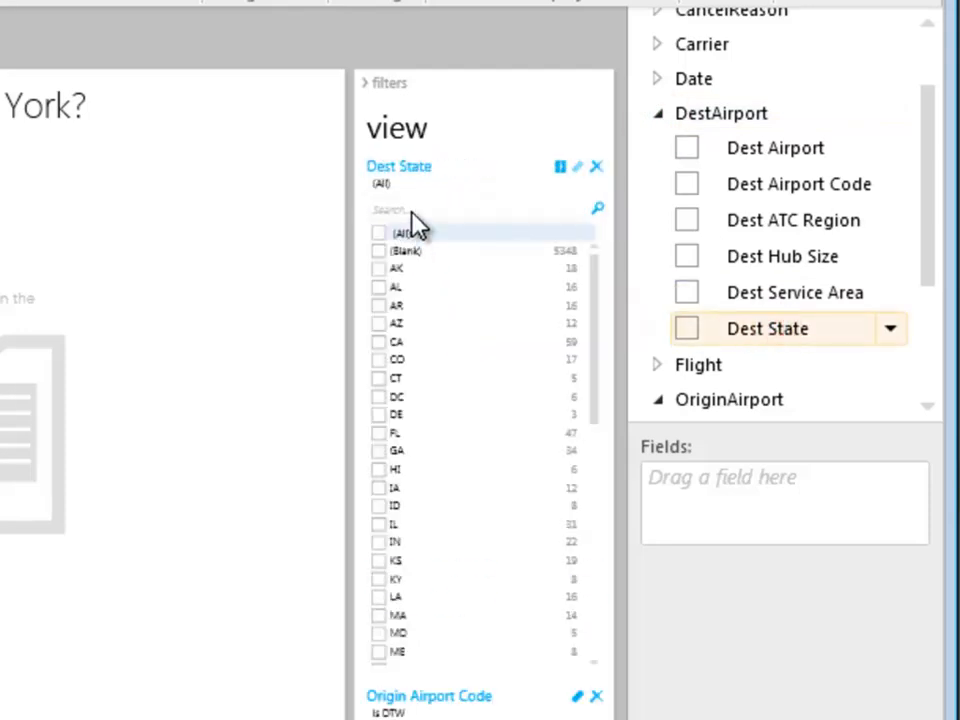
left_click(435, 210)
type("NY")
key("Return")
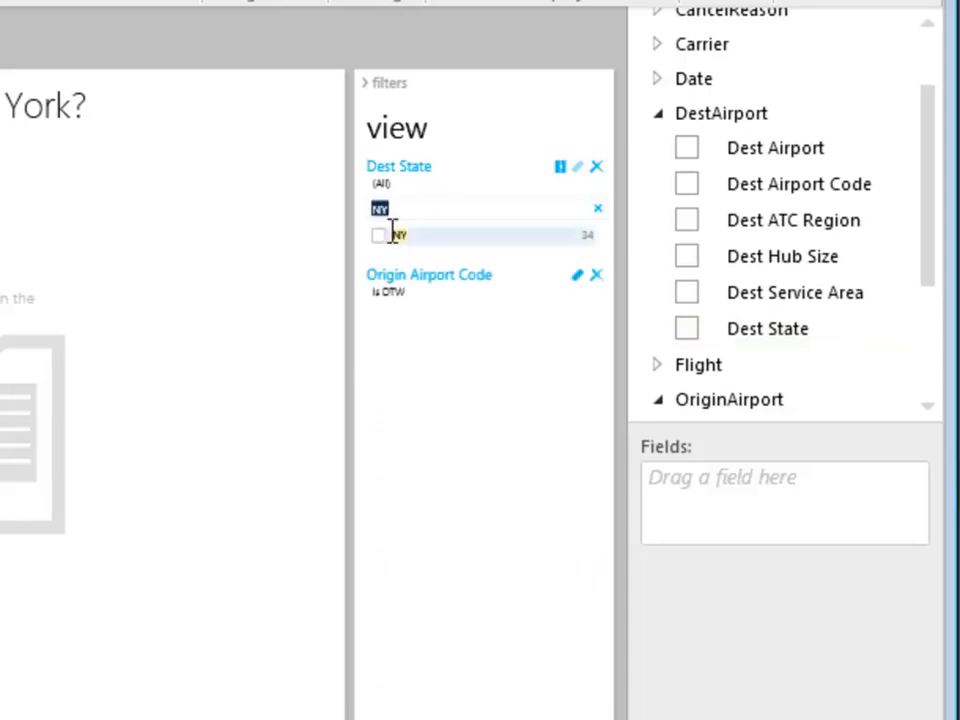
left_click(378, 234)
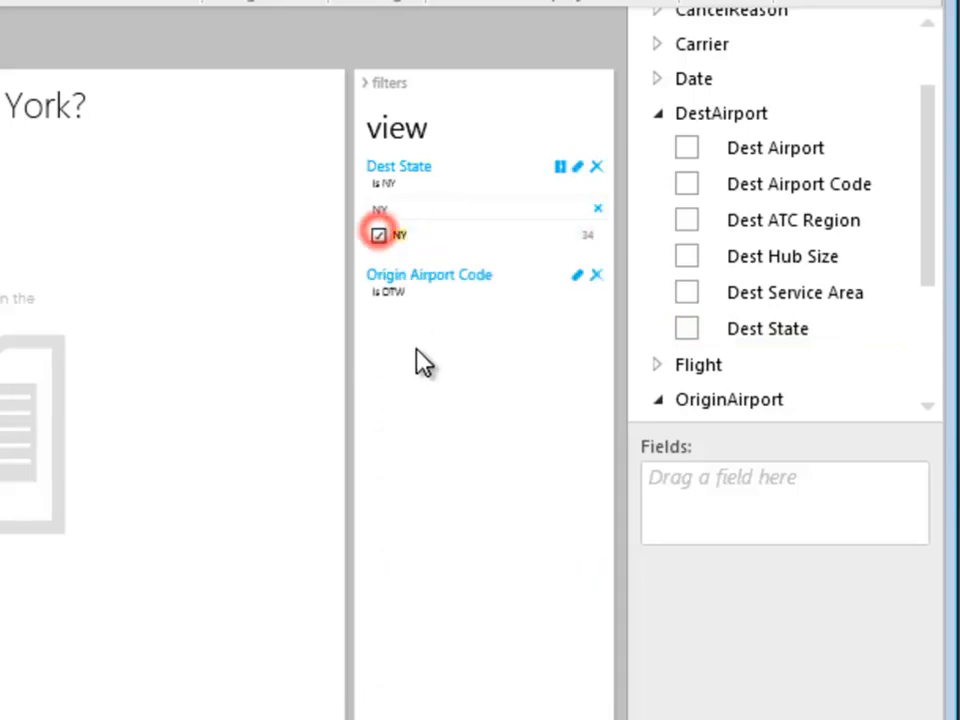
left_click(417, 166)
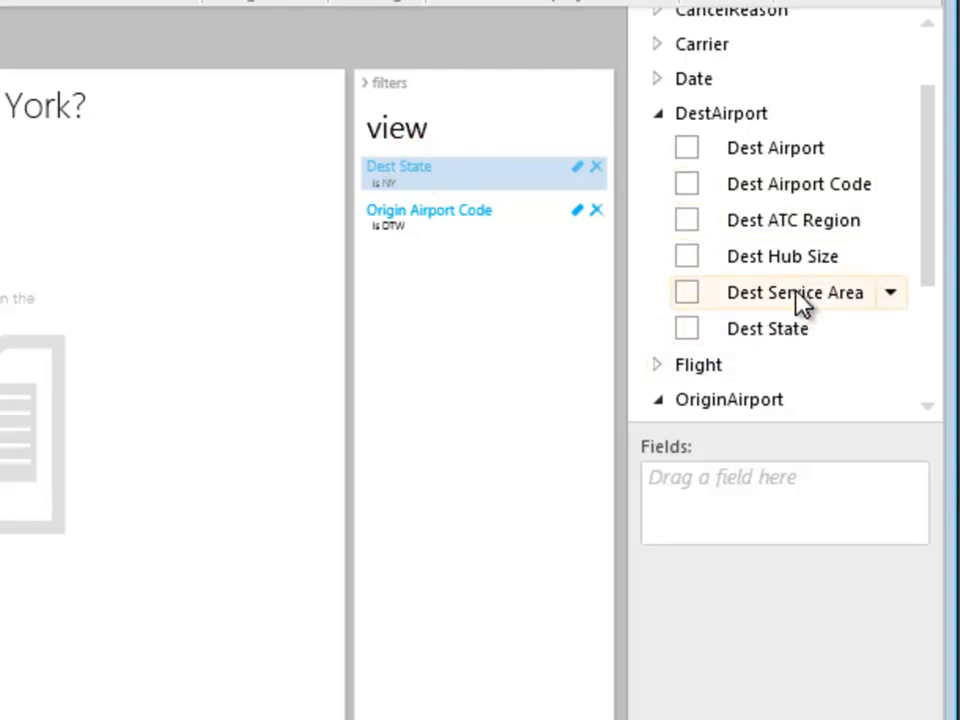
Add a view filter on Dest Hub Size, limit it to Large, and collapse the filter
left_click_drag(795, 252, 396, 317)
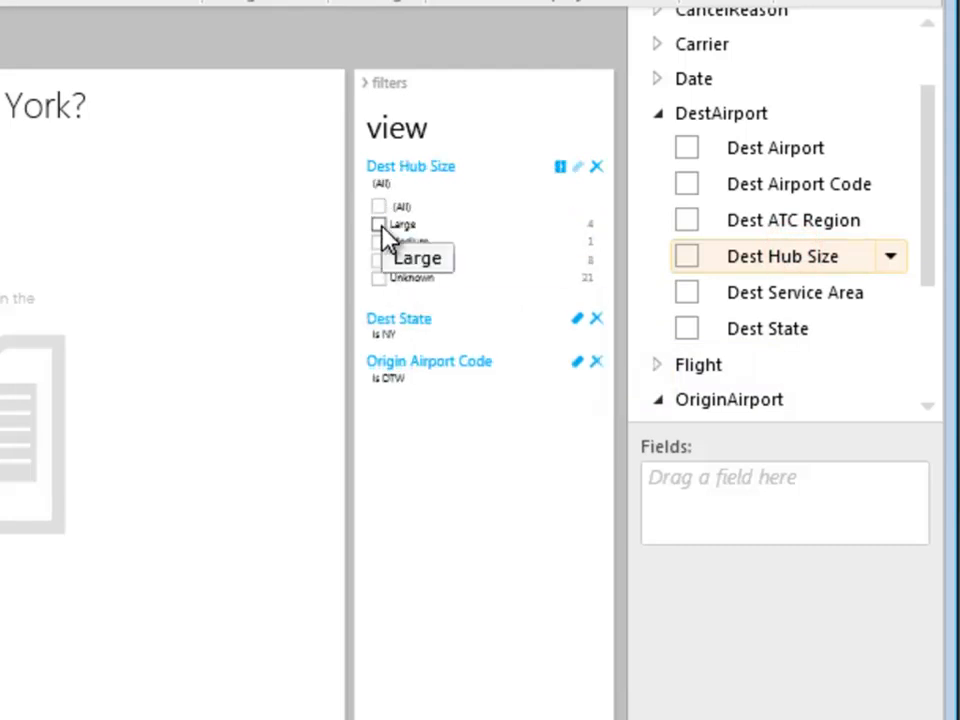
left_click(379, 224)
left_click(443, 168)
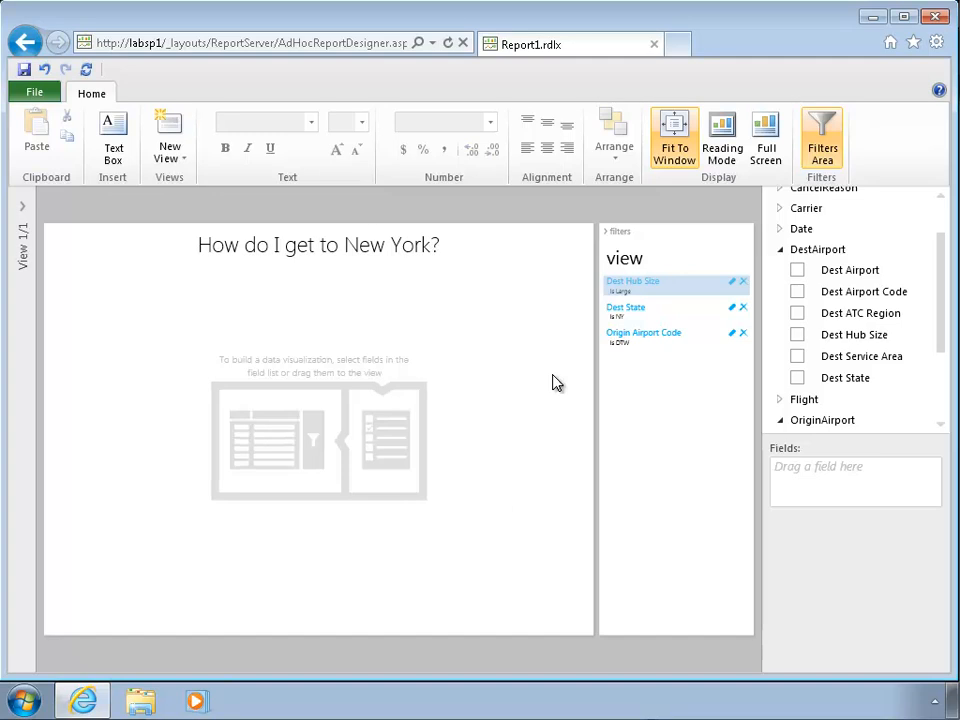
Create a table on the report view from the Date table's MonthString field
left_click_drag(942, 250, 942, 220)
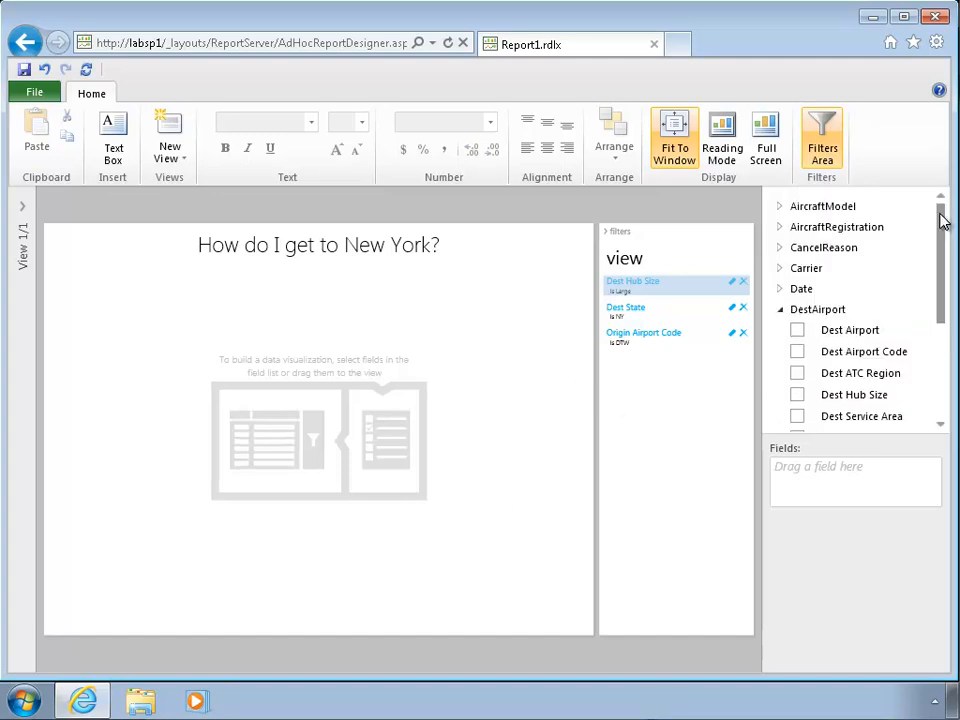
left_click(781, 288)
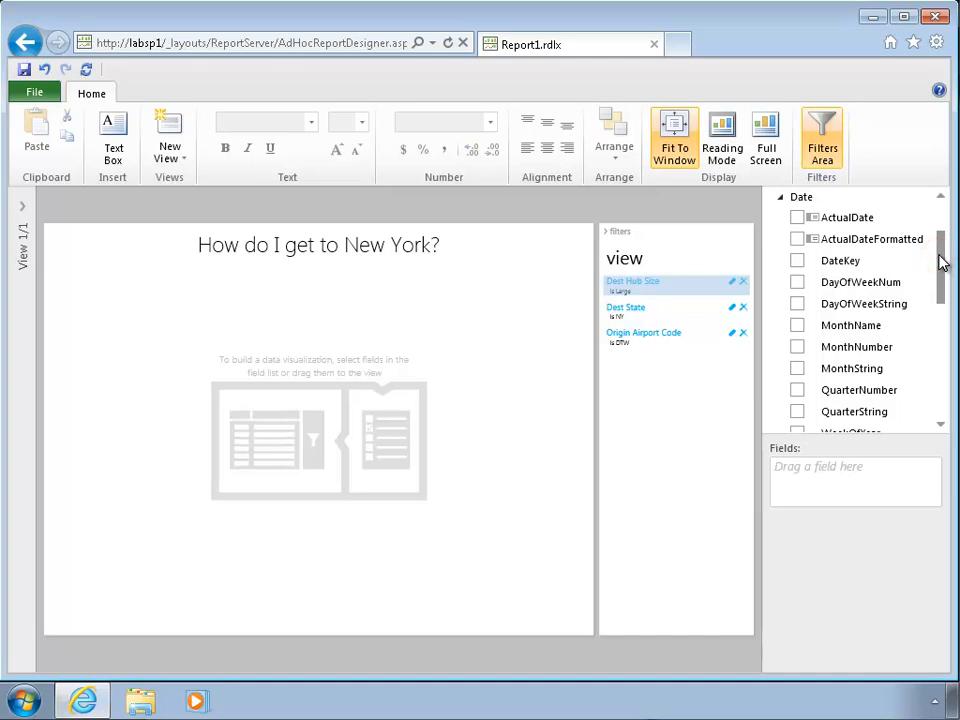
scroll(940, 262, "down", 1)
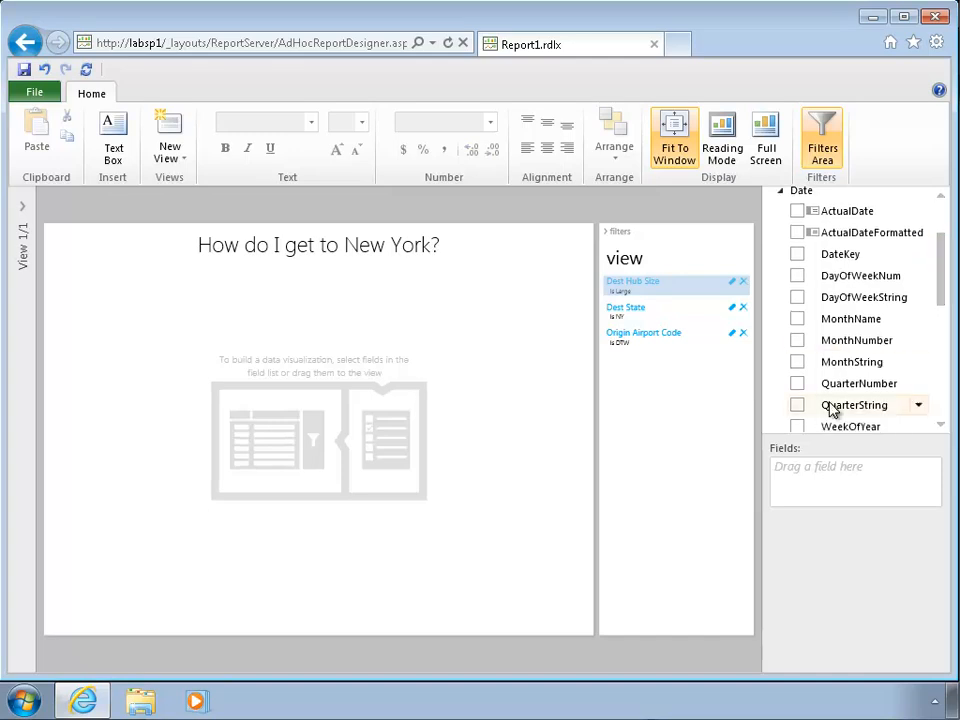
left_click_drag(850, 362, 512, 435)
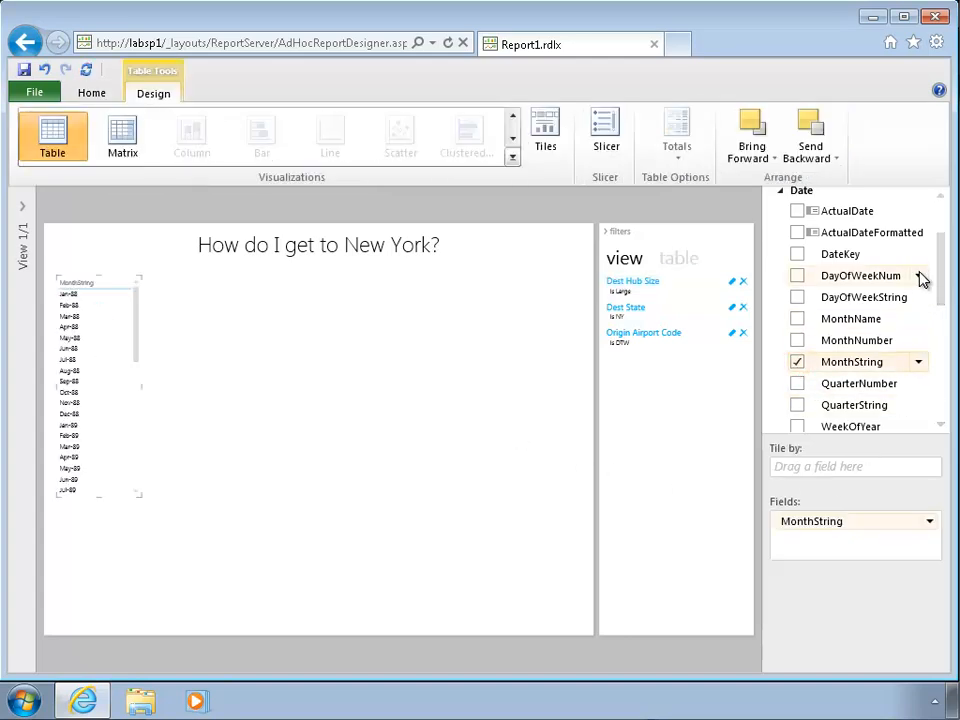
Add the Flight table's On-Time Flight % measure to the MonthString table
left_click_drag(940, 274, 940, 403)
left_click(779, 270)
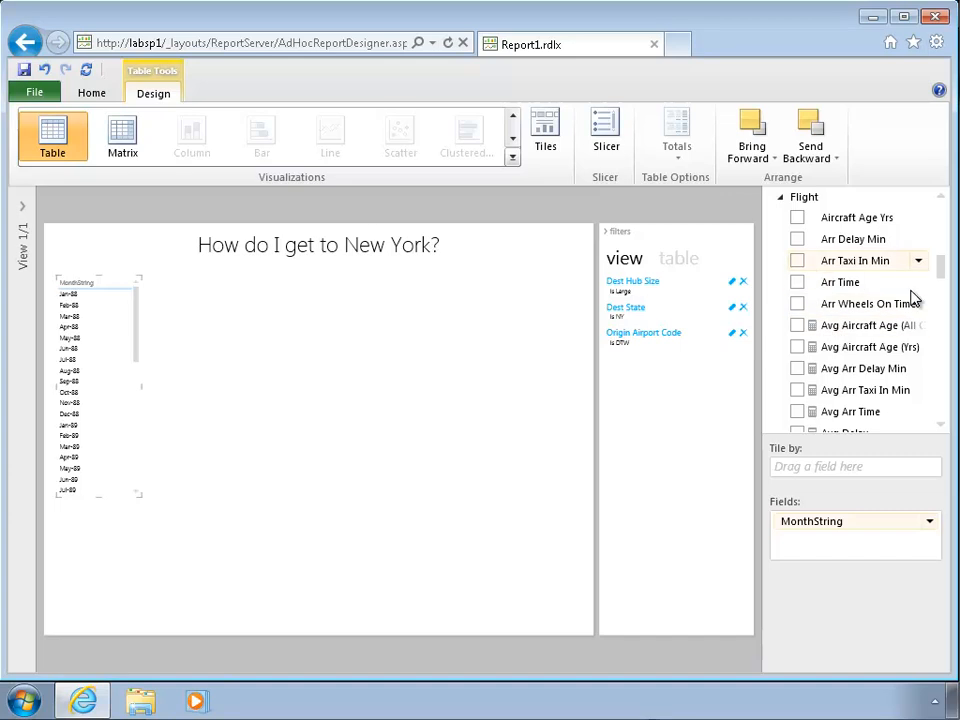
left_click_drag(939, 267, 945, 290)
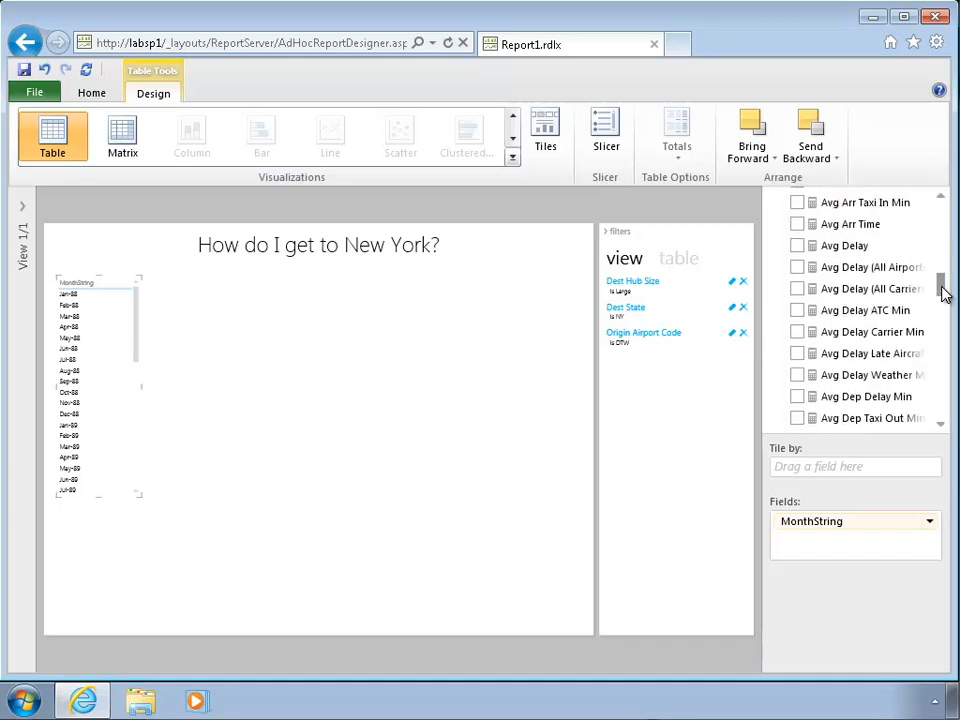
left_click_drag(945, 290, 945, 378)
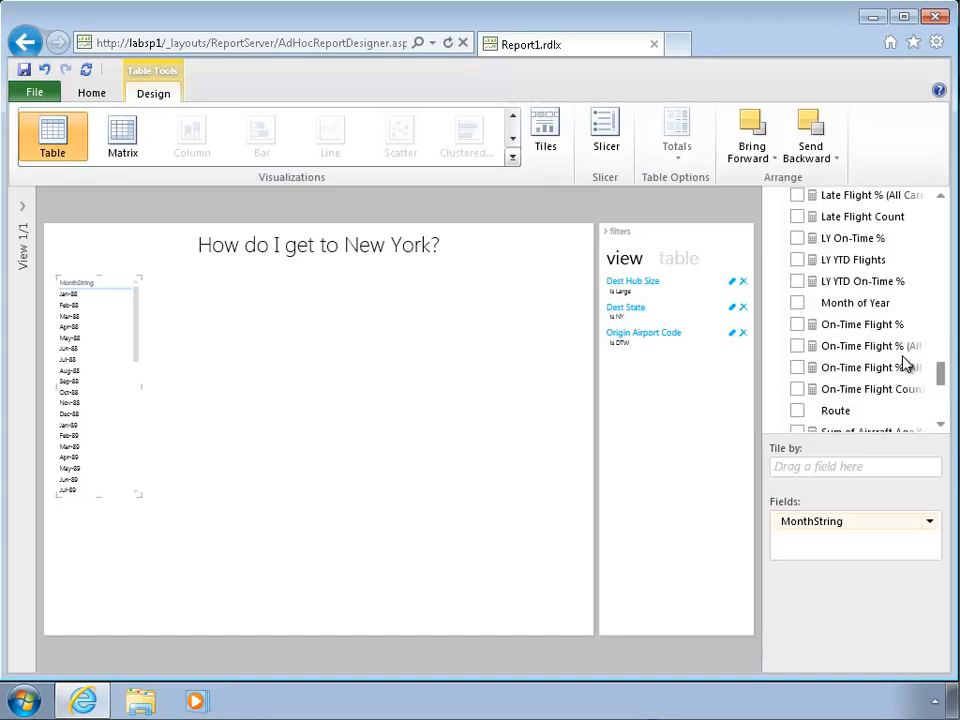
left_click(797, 325)
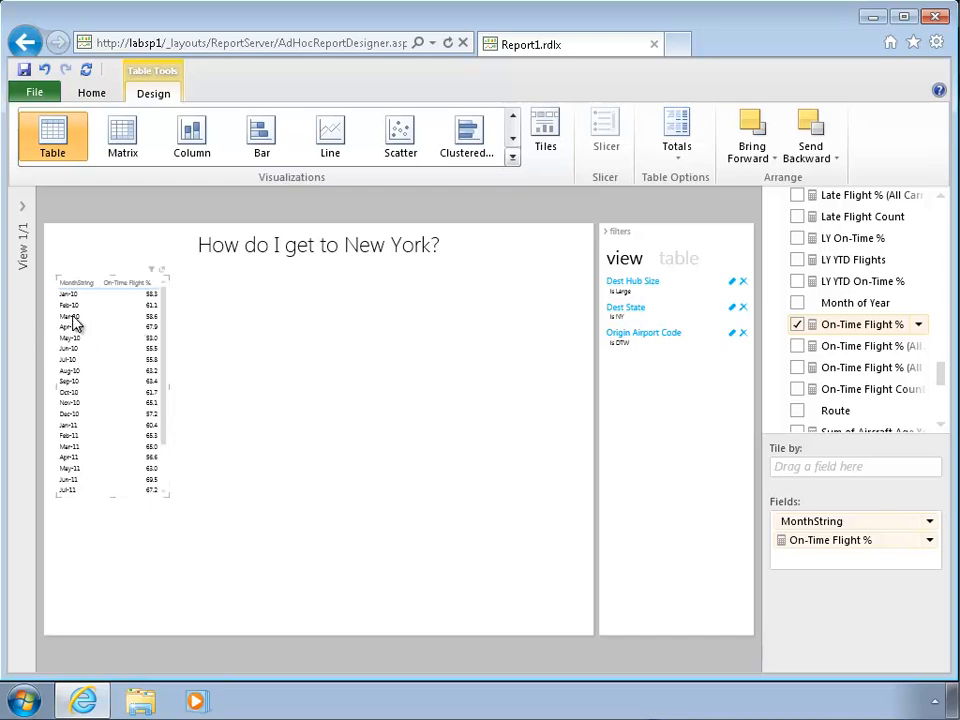
Convert the monthly on-time table to a line chart and widen it in the lower-left part of the report view
left_click(82, 349)
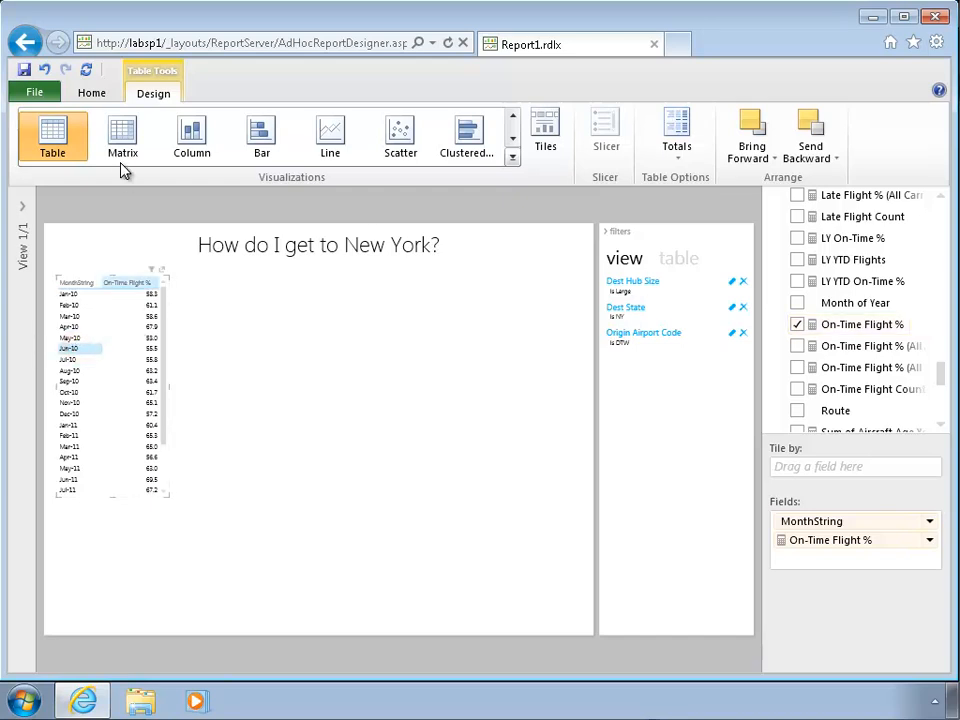
left_click(322, 136)
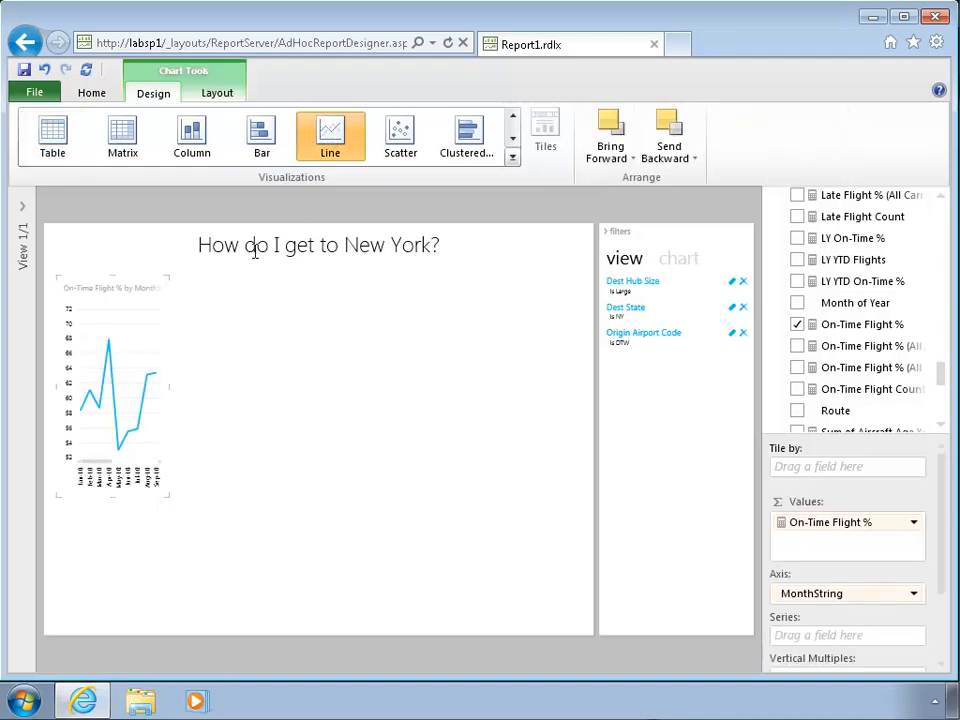
left_click_drag(165, 497, 293, 625)
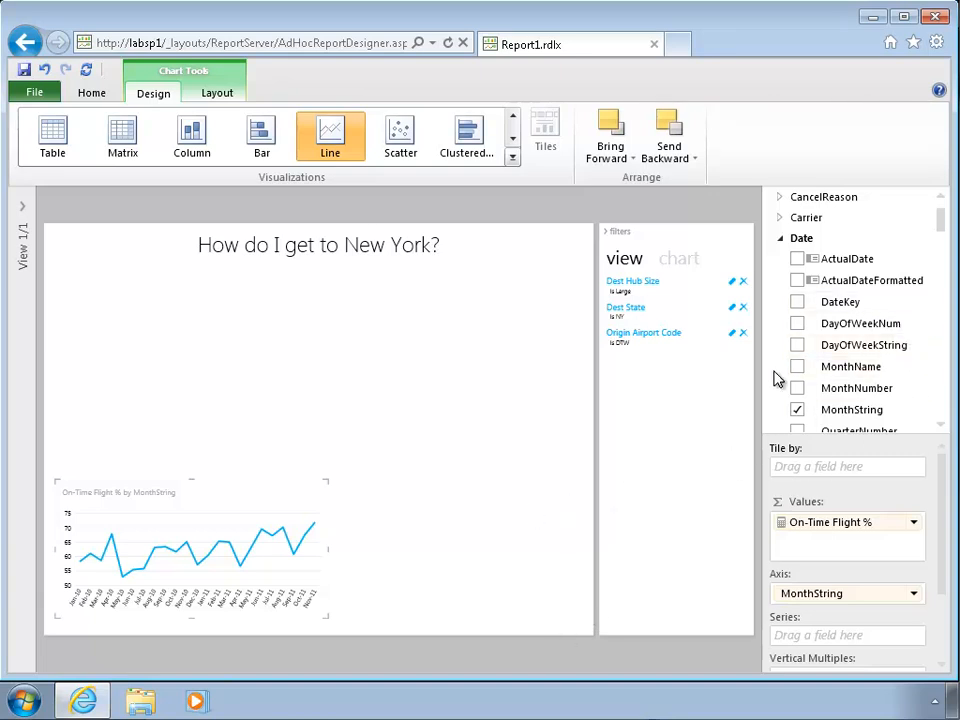
Create a separate column chart of On-Time Flight % by DayOfWeekString
left_click_drag(848, 350, 422, 499)
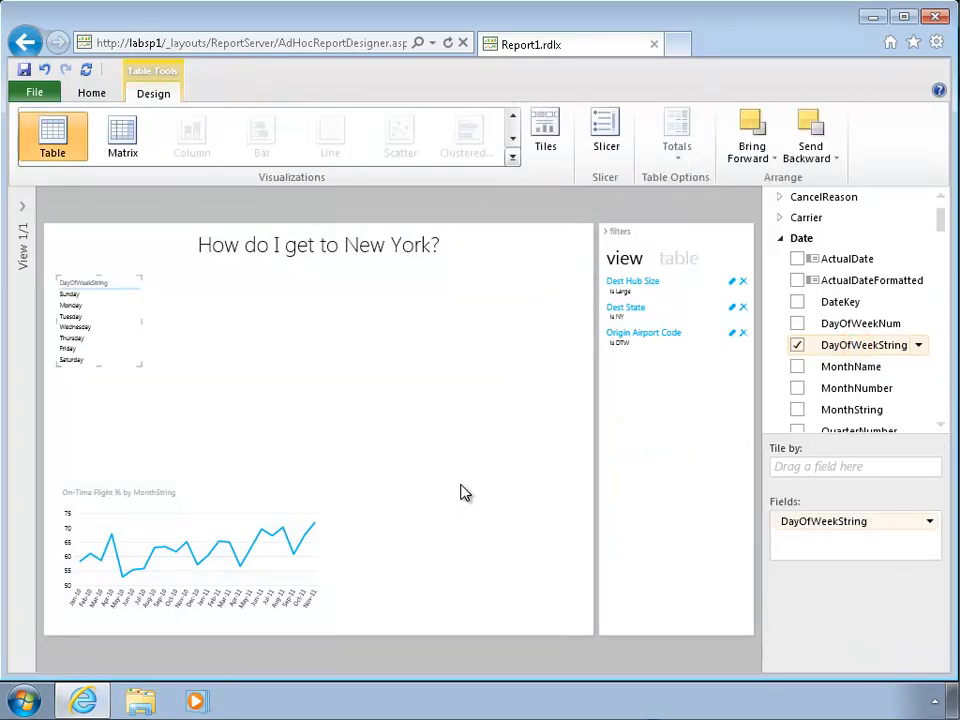
left_click_drag(939, 221, 934, 374)
left_click(797, 344)
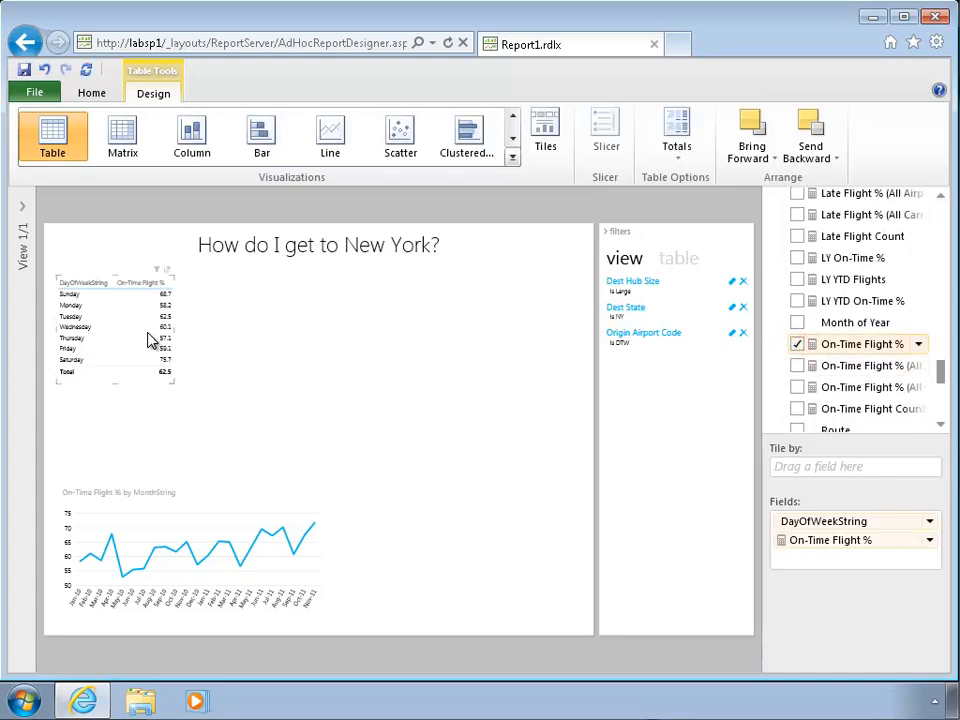
left_click(191, 135)
Enlarge the weekday column chart beside the line chart and sort it by On-Time Flight % descending
left_click_drag(175, 330, 263, 331)
left_click_drag(214, 397, 588, 613)
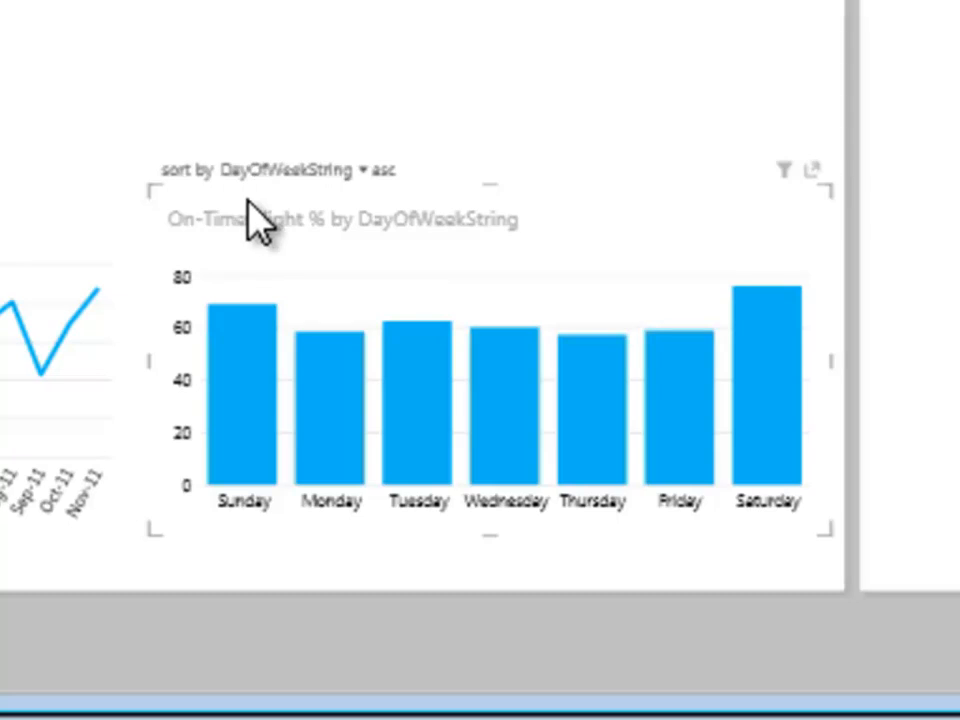
left_click(351, 172)
left_click(379, 173)
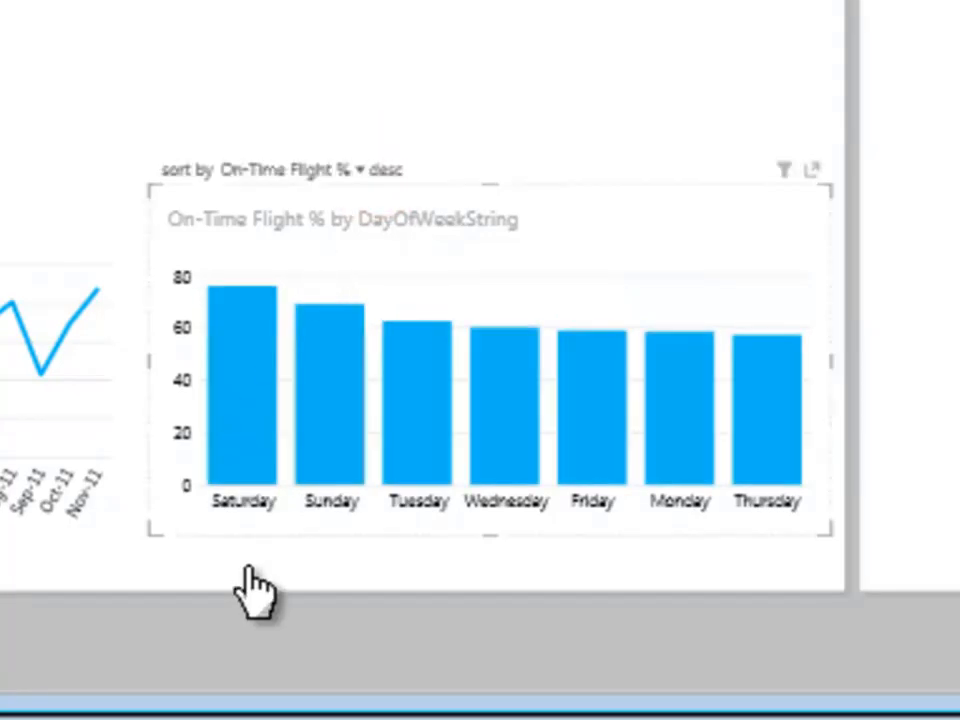
Compare the monthly on-time trend across weekdays by highlighting different columns of the weekday chart in turn, ending on Saturday
mouse_move(418, 460)
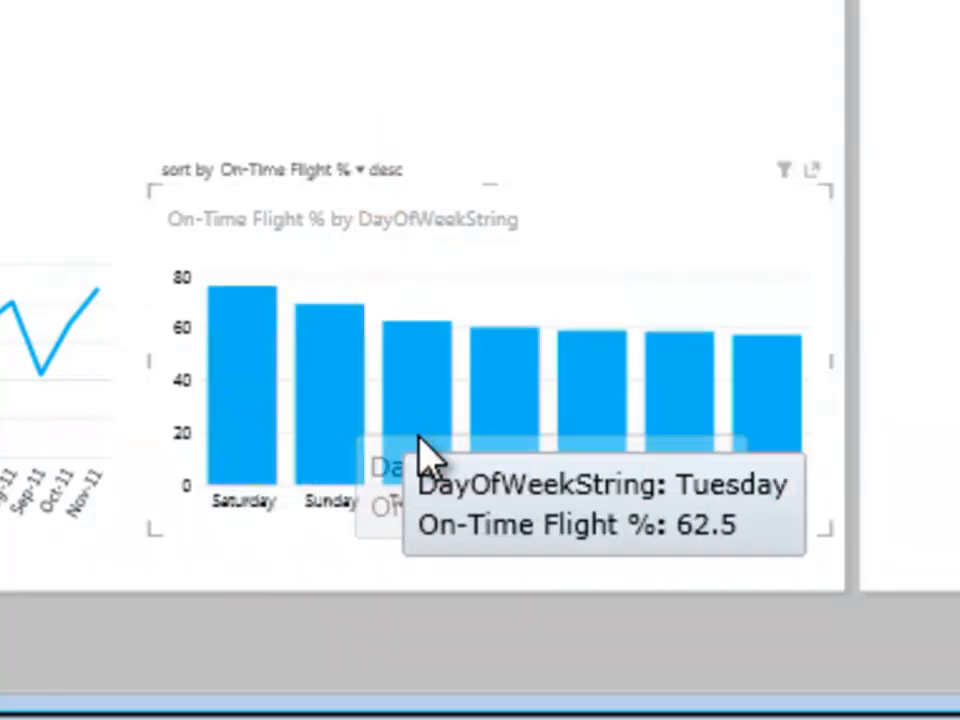
left_click(237, 358)
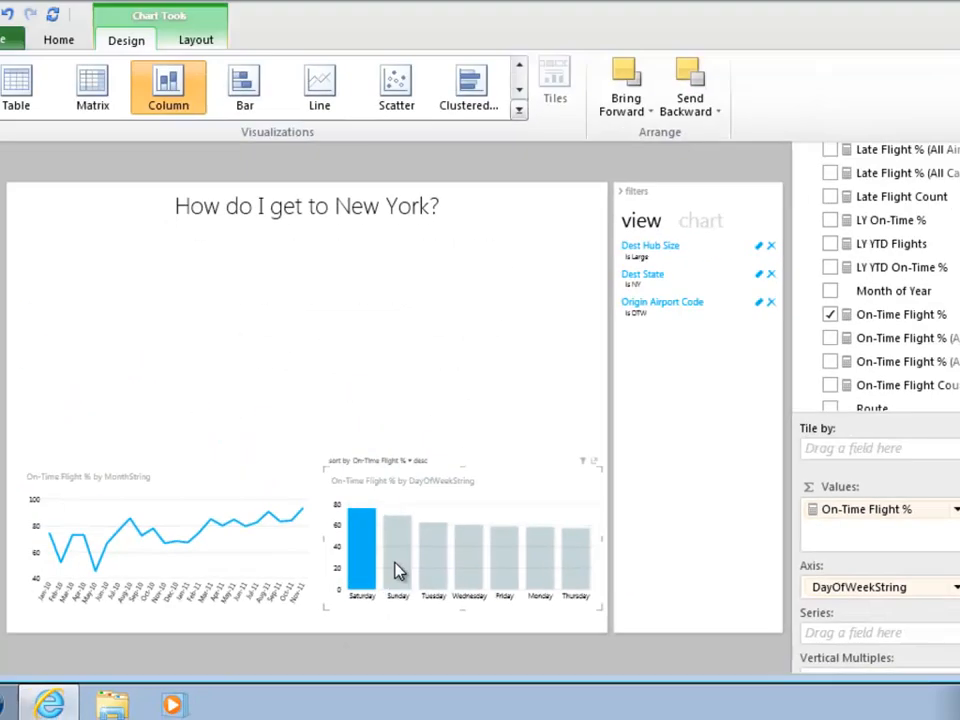
left_click(318, 416)
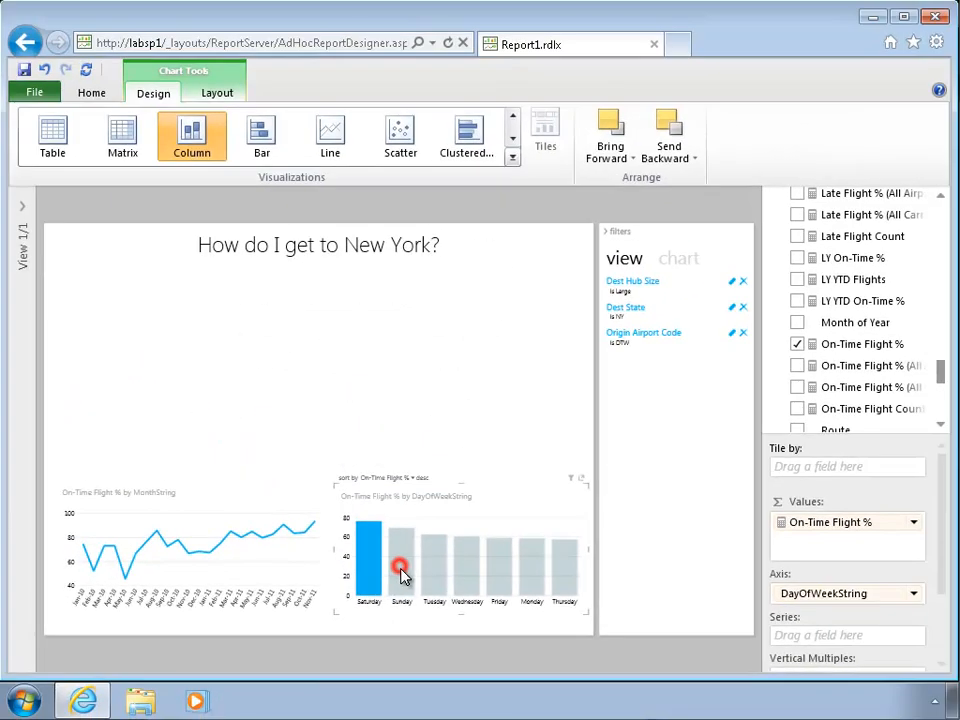
mouse_move(435, 449)
left_click(440, 582)
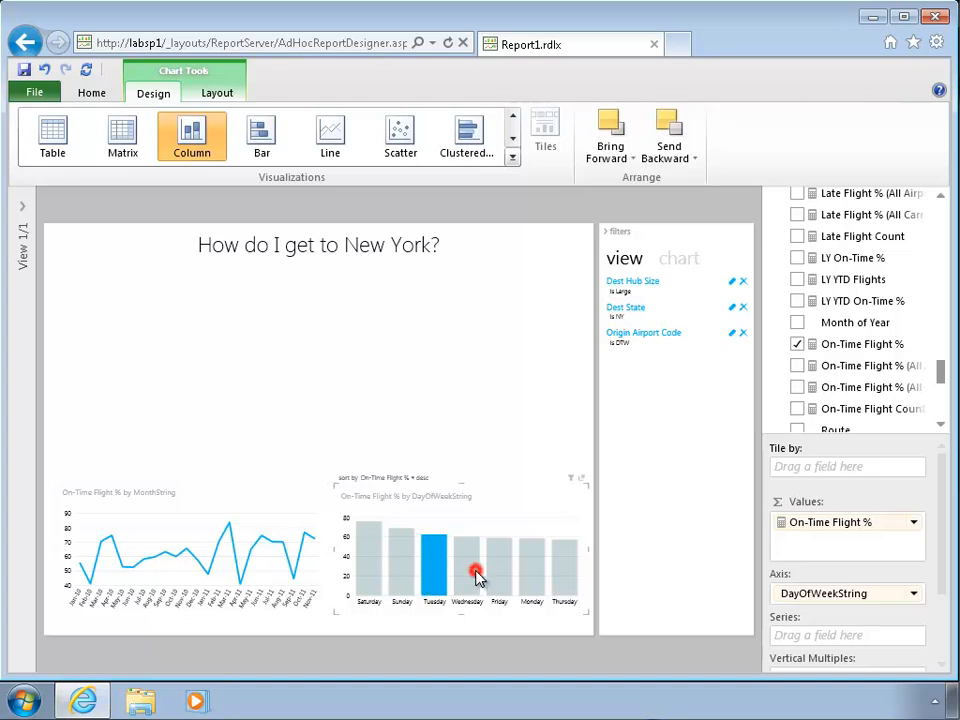
left_click(476, 575)
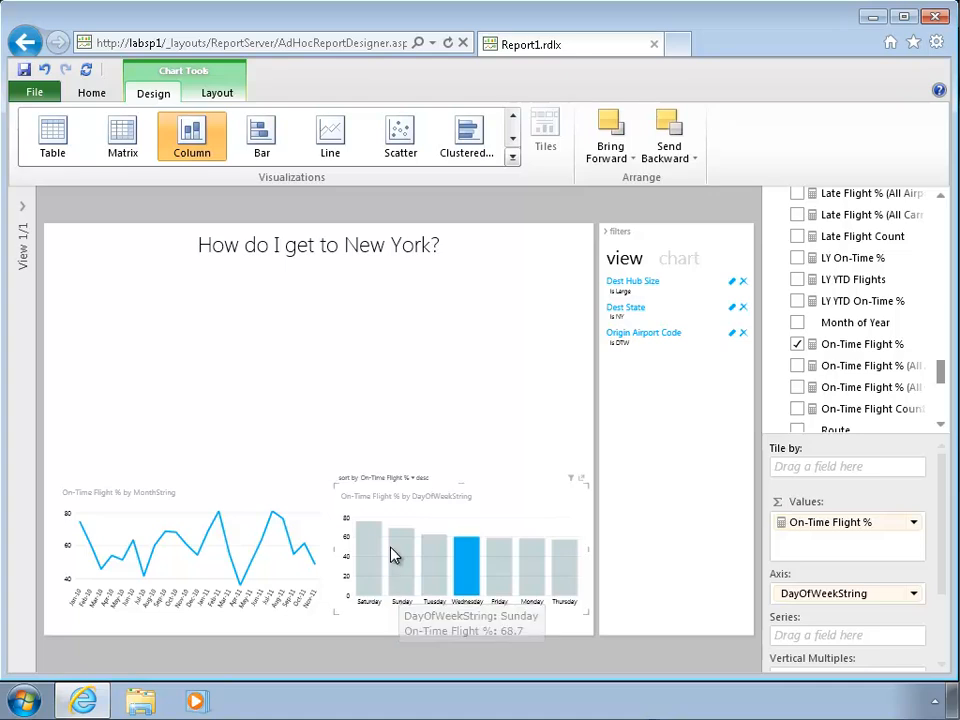
left_click(373, 547)
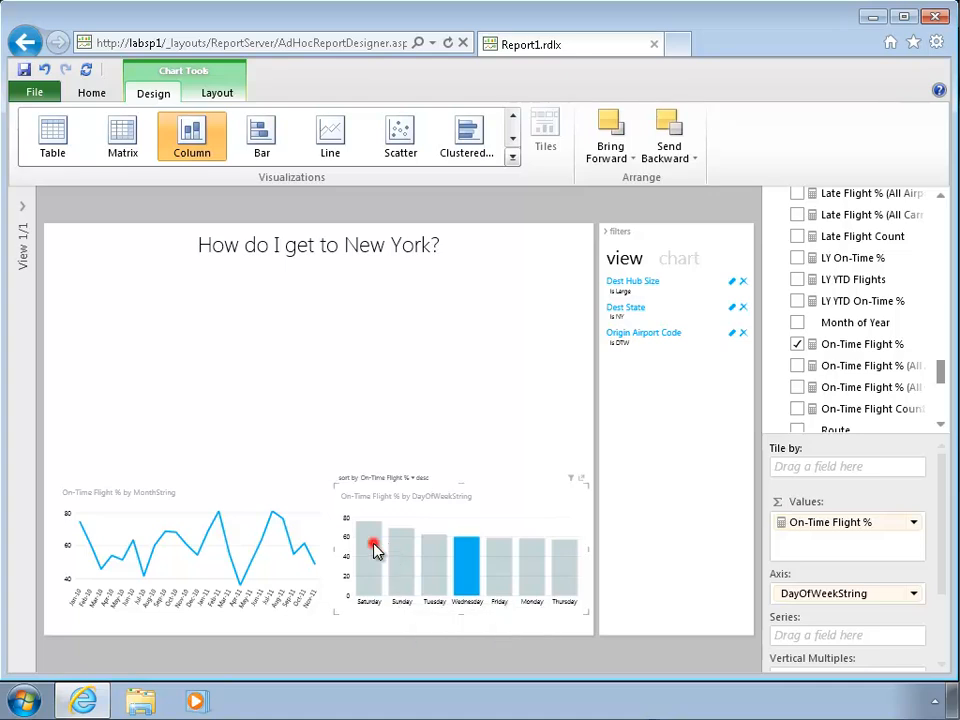
left_click(531, 567)
left_click(565, 574)
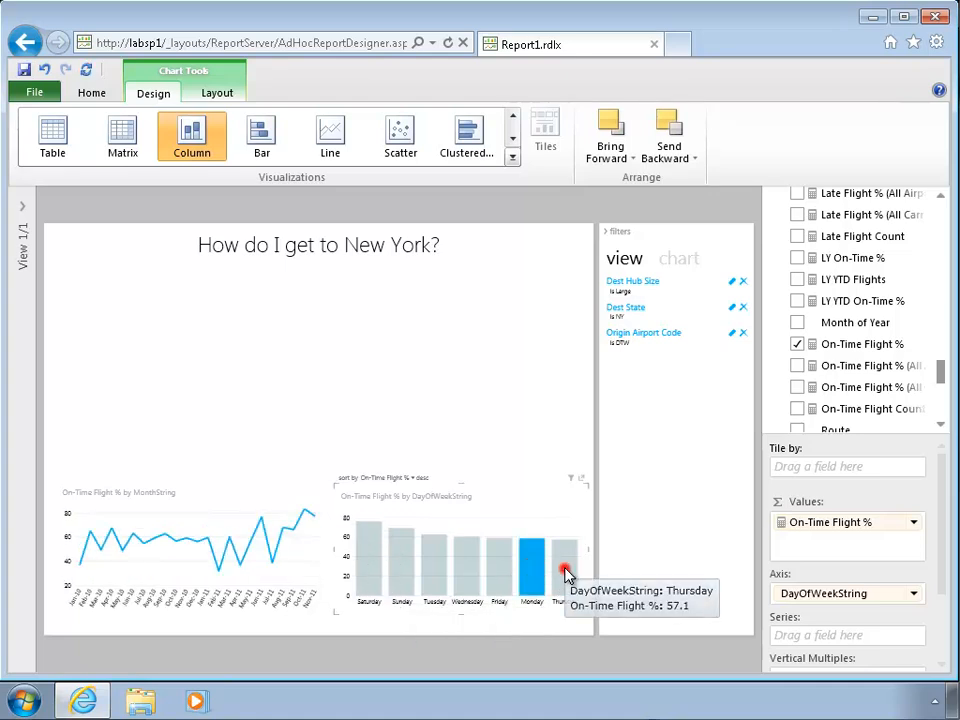
left_click(373, 565)
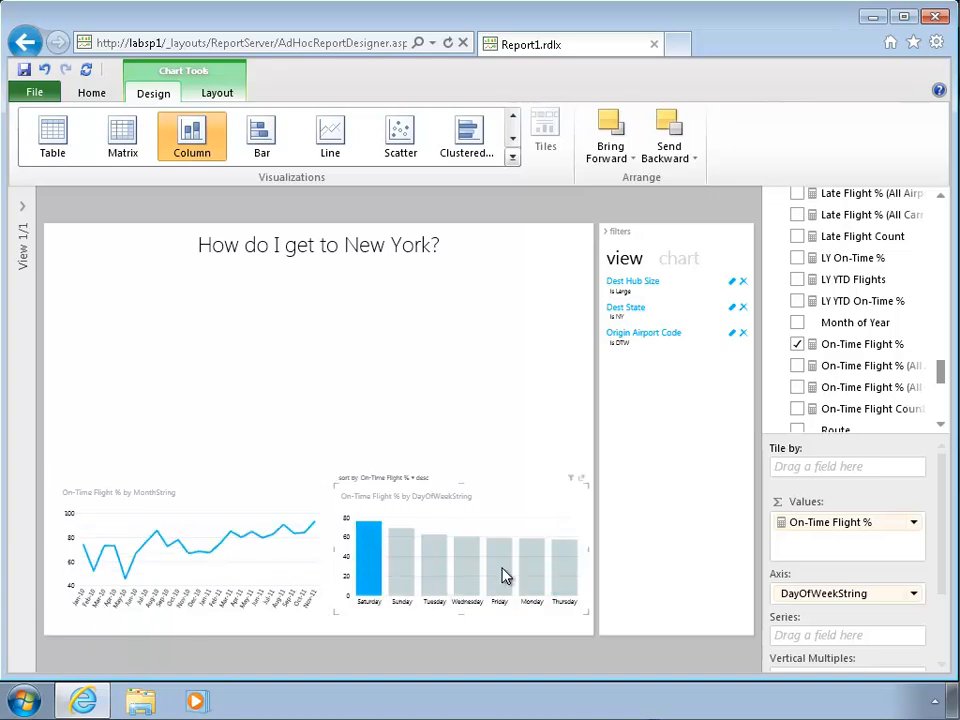
left_click(565, 576)
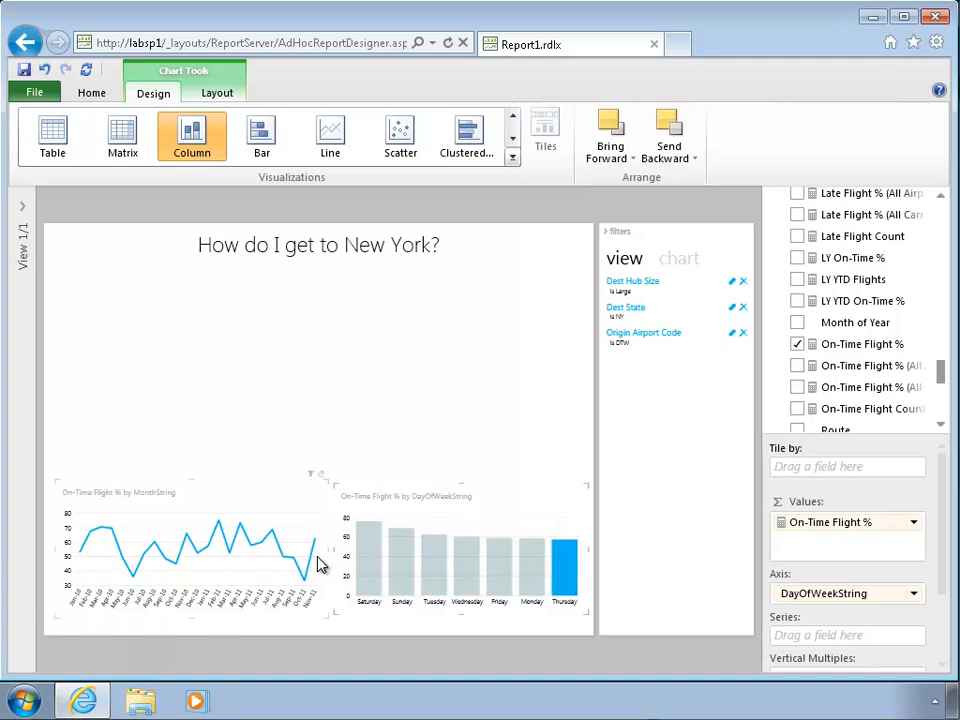
left_click(462, 562)
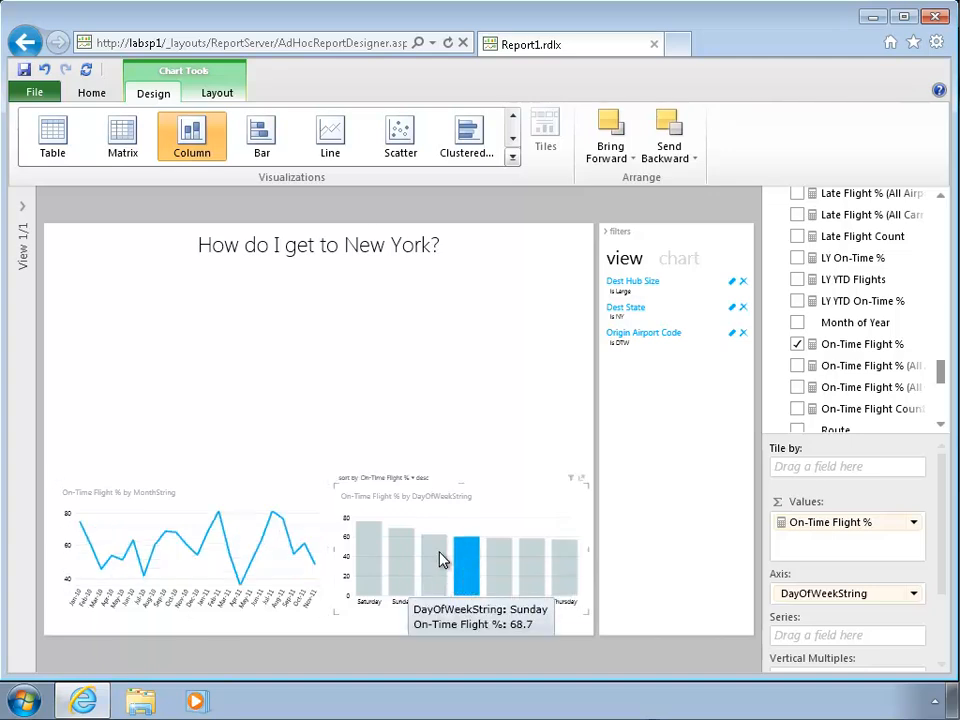
left_click(429, 565)
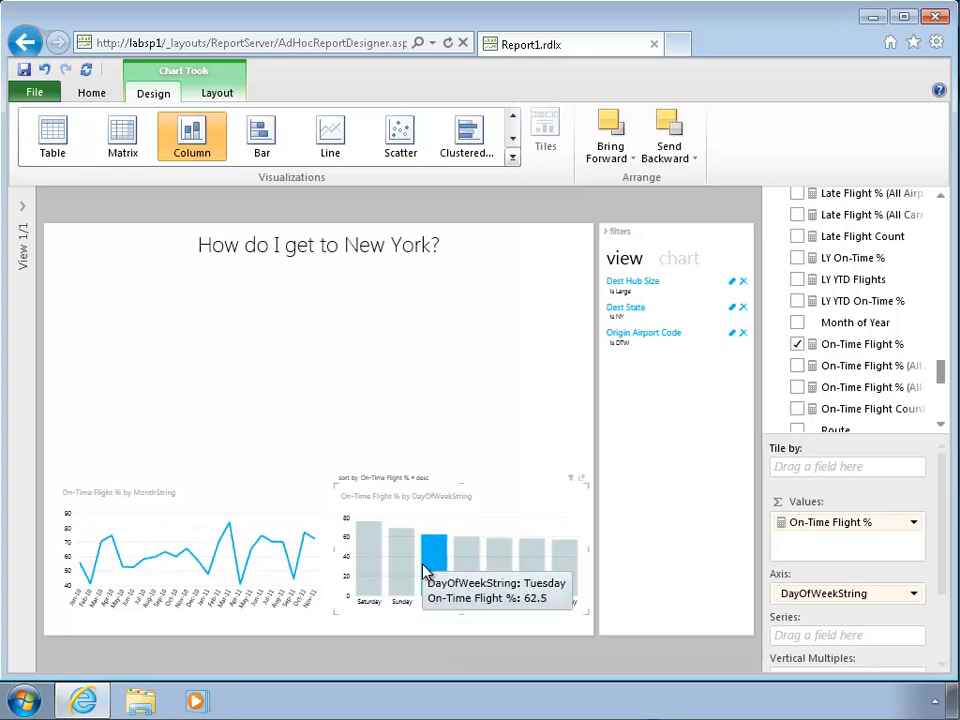
left_click(397, 562)
left_click(372, 562)
left_click(397, 568)
left_click(371, 560)
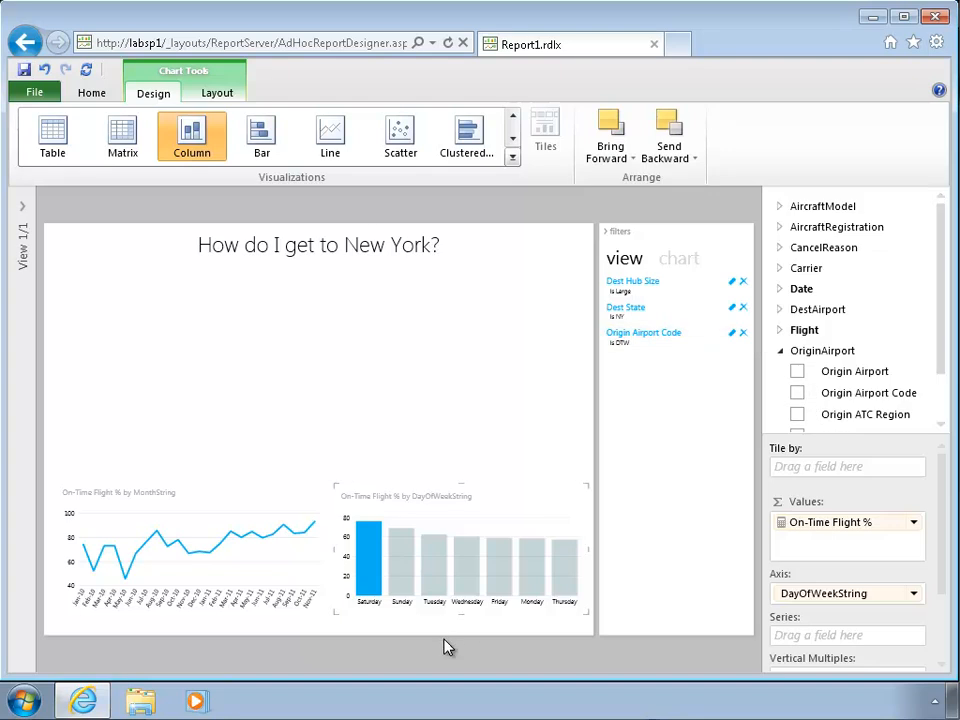
Create a new table in the empty upper part of the report view from the Carrier table's CarrierName field
left_click(780, 268)
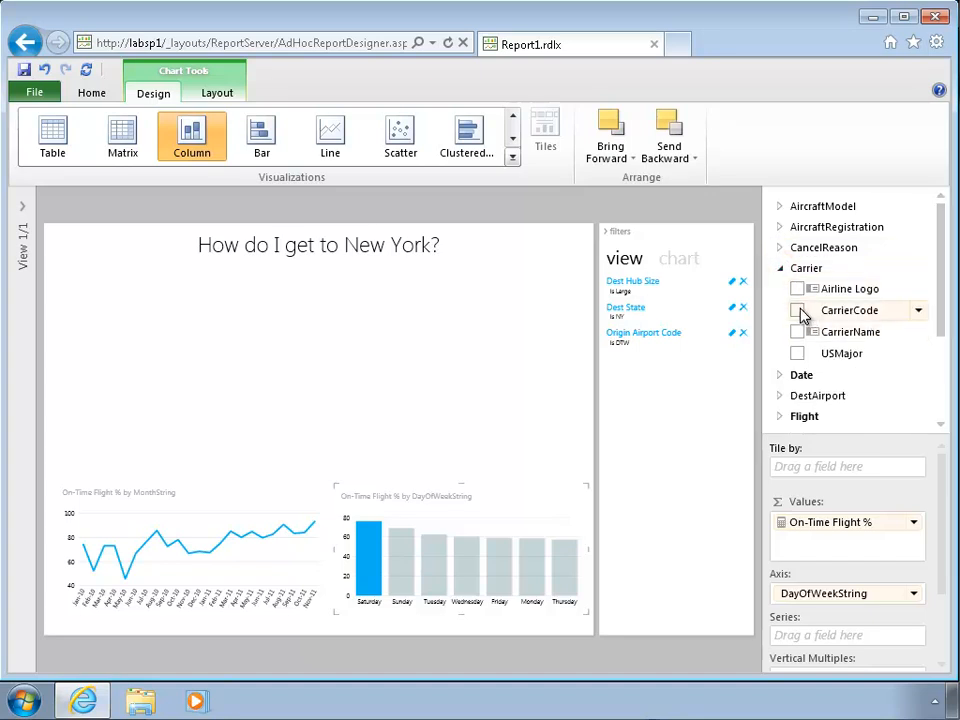
left_click_drag(853, 340, 145, 298)
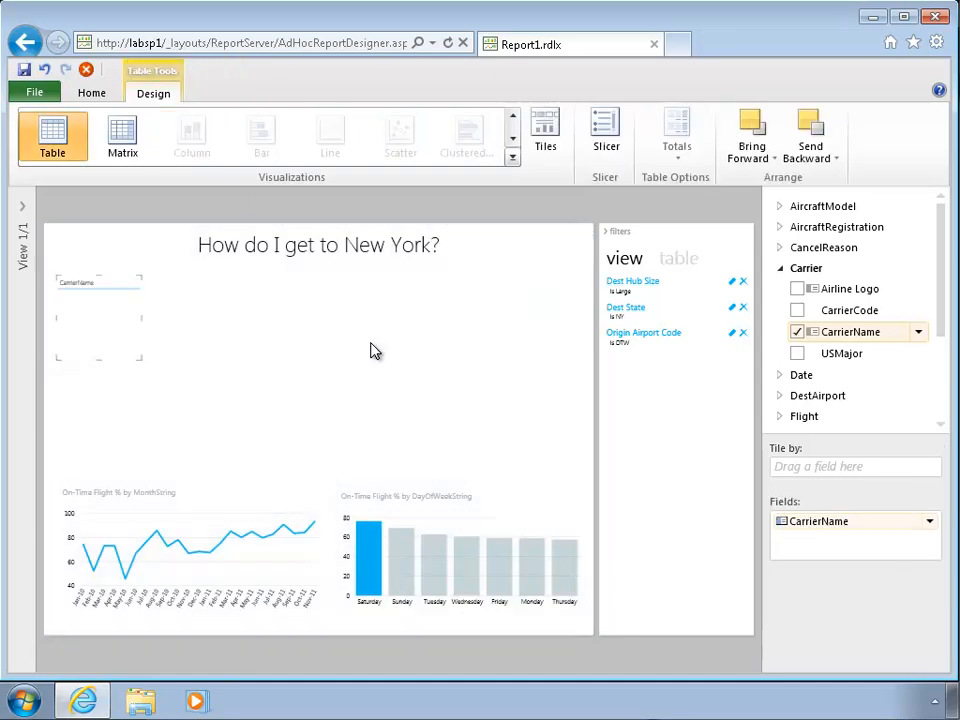
Add the Flight table's On-Time Flight % measure to the CarrierName table
left_click_drag(939, 262, 947, 382)
left_click(781, 270)
left_click_drag(941, 250, 946, 381)
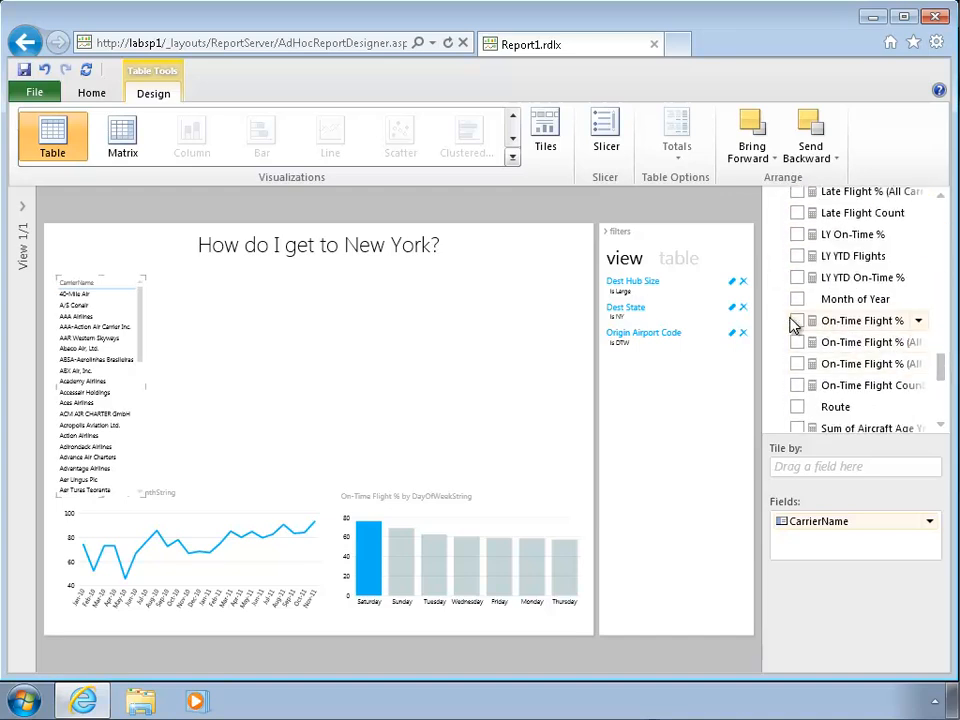
left_click(797, 321)
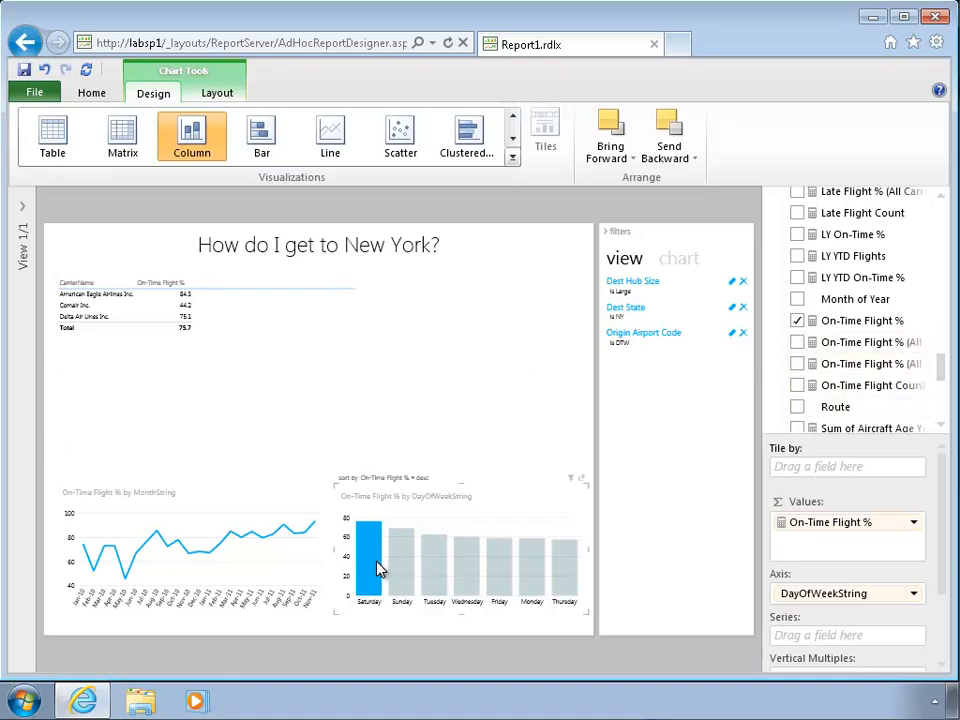
Compare the carriers' on-time percentages by highlighting Thursday, Tuesday and Saturday in turn in the weekday column chart
left_click(560, 577)
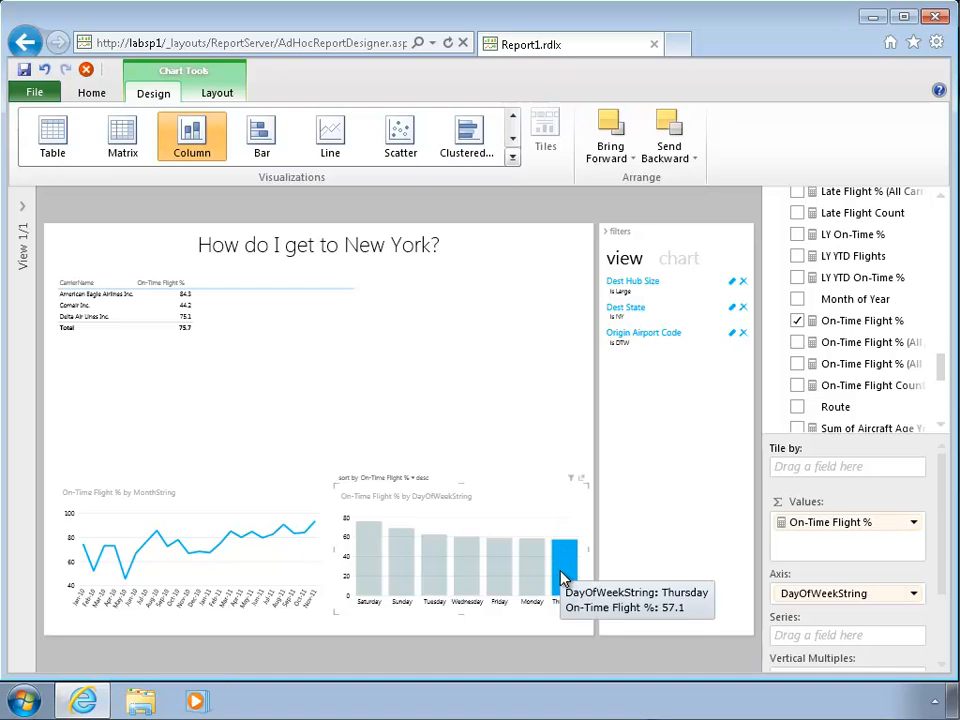
left_click(433, 571)
left_click(364, 560)
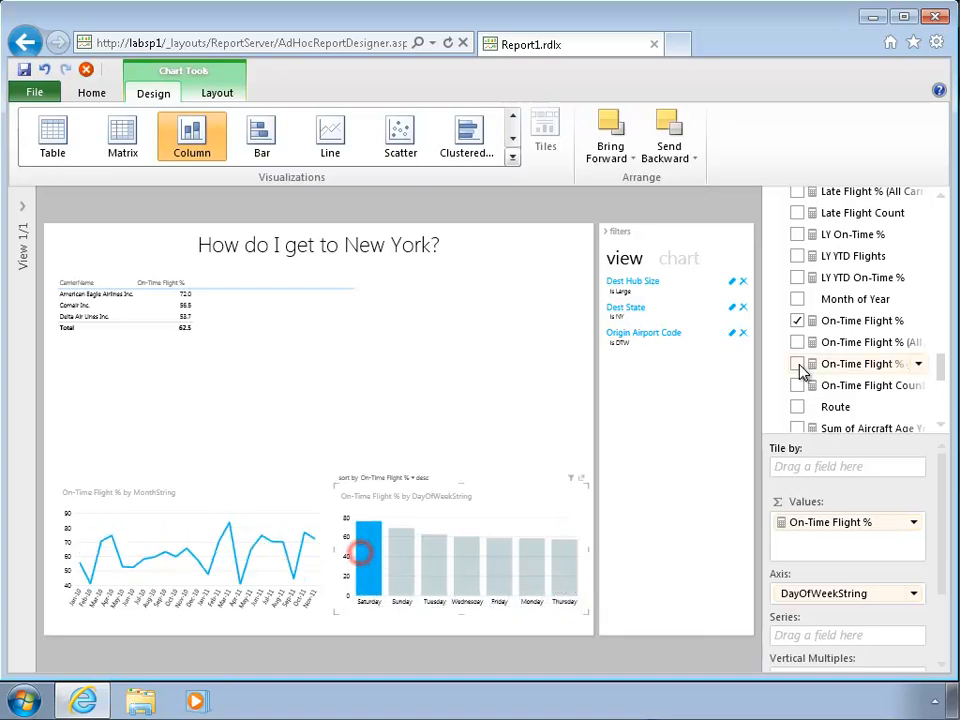
Add Dest Airport before CarrierName in the carrier table and sort the table by On-Time Flight % descending
left_click_drag(939, 379, 952, 223)
left_click(198, 312)
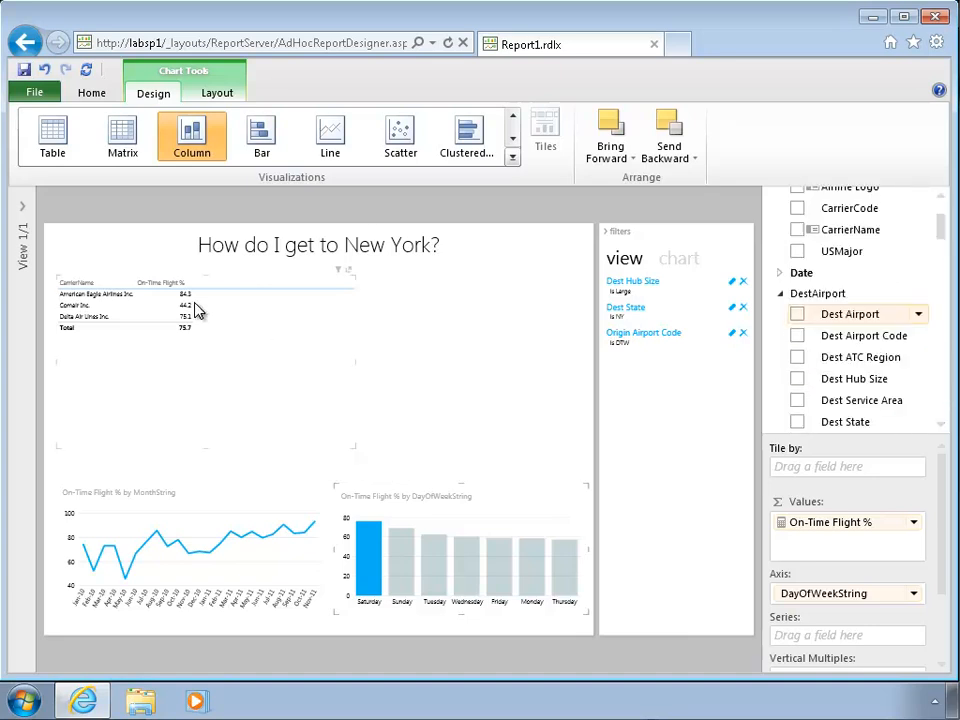
left_click(229, 304)
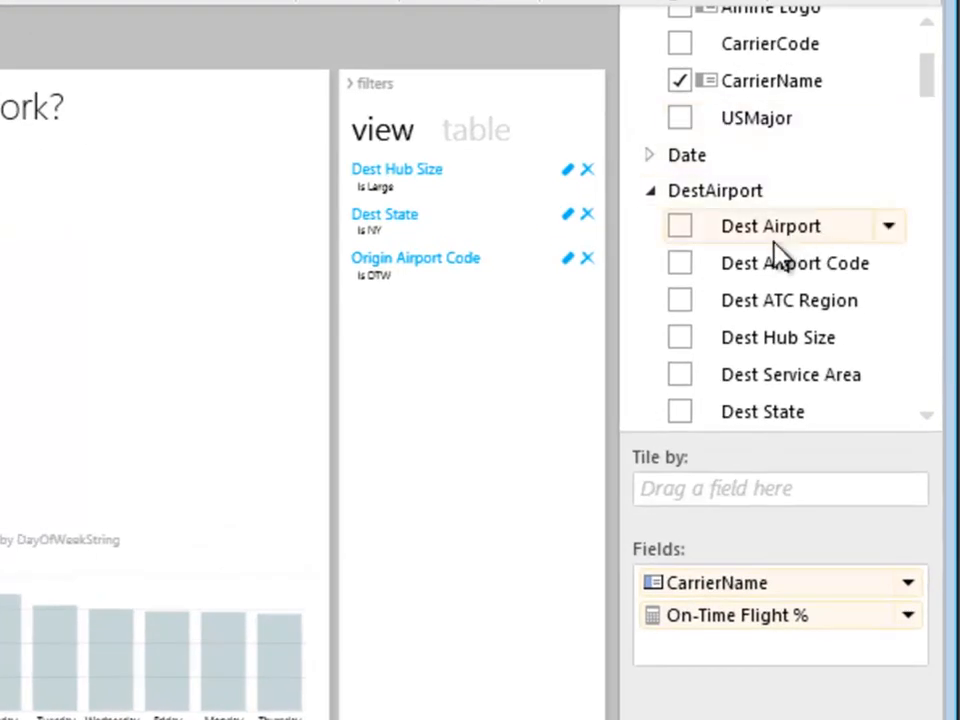
mouse_move(770, 229)
left_mouse_down()
mouse_move(660, 545)
mouse_move(671, 596)
mouse_move(677, 585)
left_mouse_up()
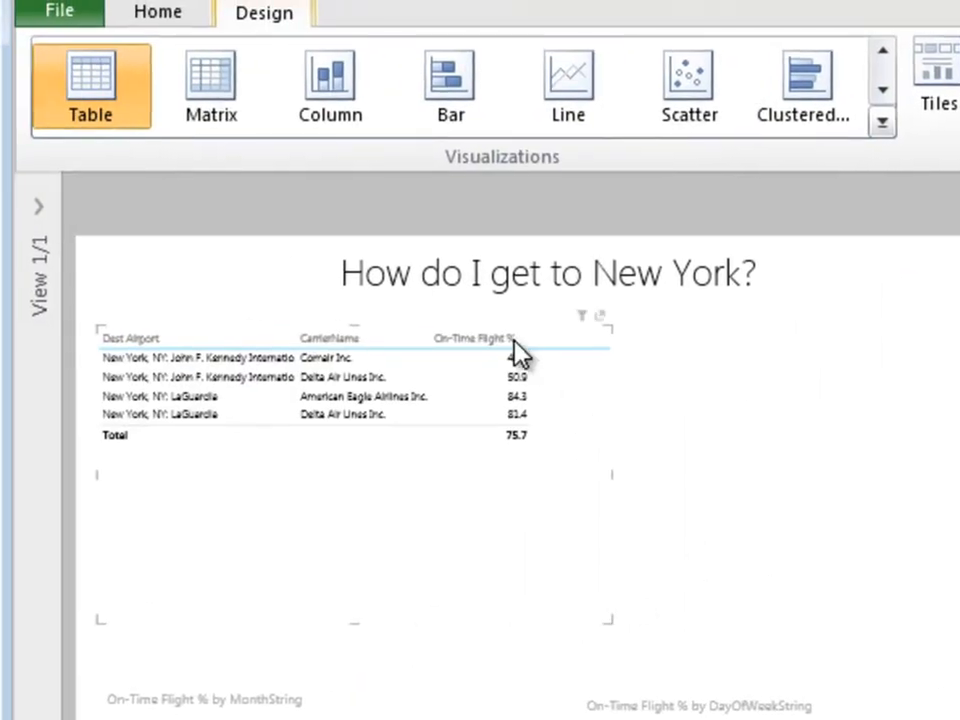
left_click(478, 340)
left_click(470, 339)
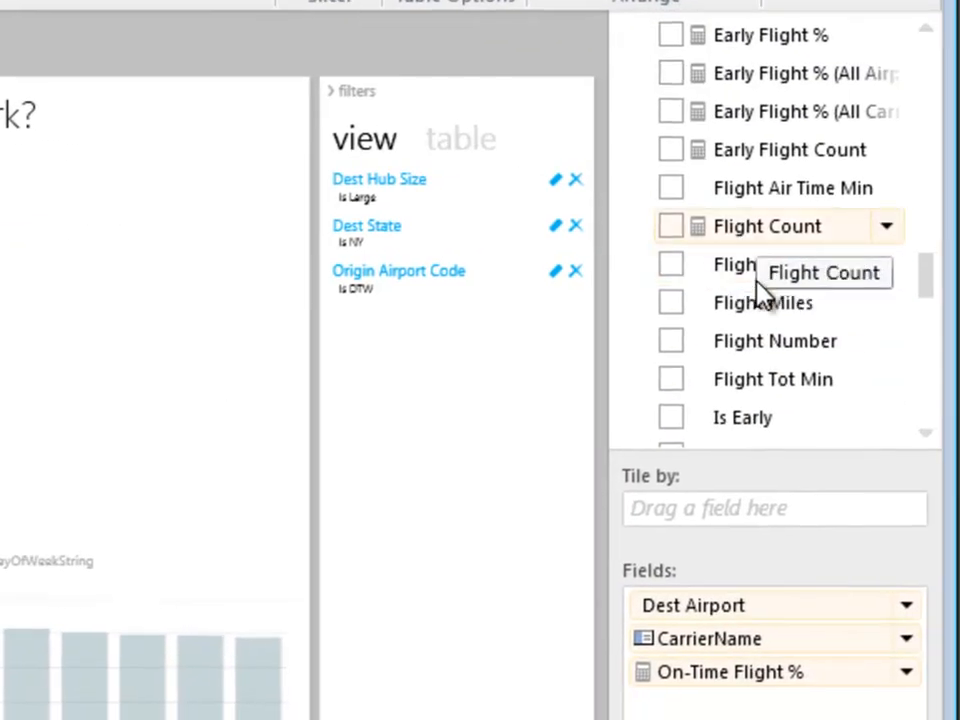
Insert Flight Number before On-Time Flight % and Avg Dep Time after Dest Airport, widening the table to fit all columns
left_click_drag(746, 341, 707, 669)
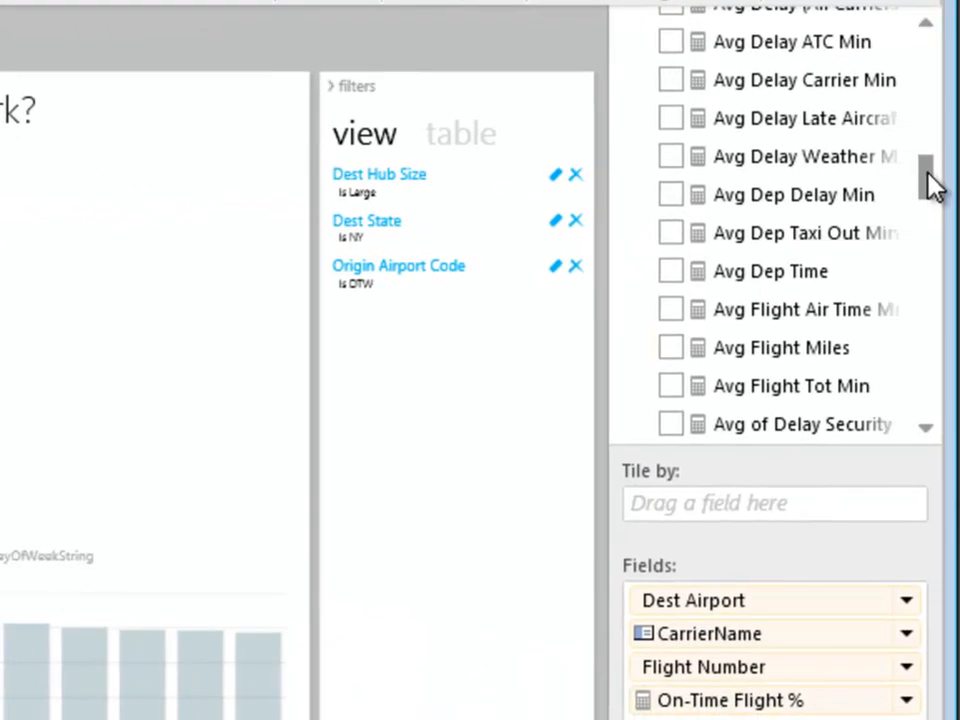
left_click_drag(716, 275, 707, 614)
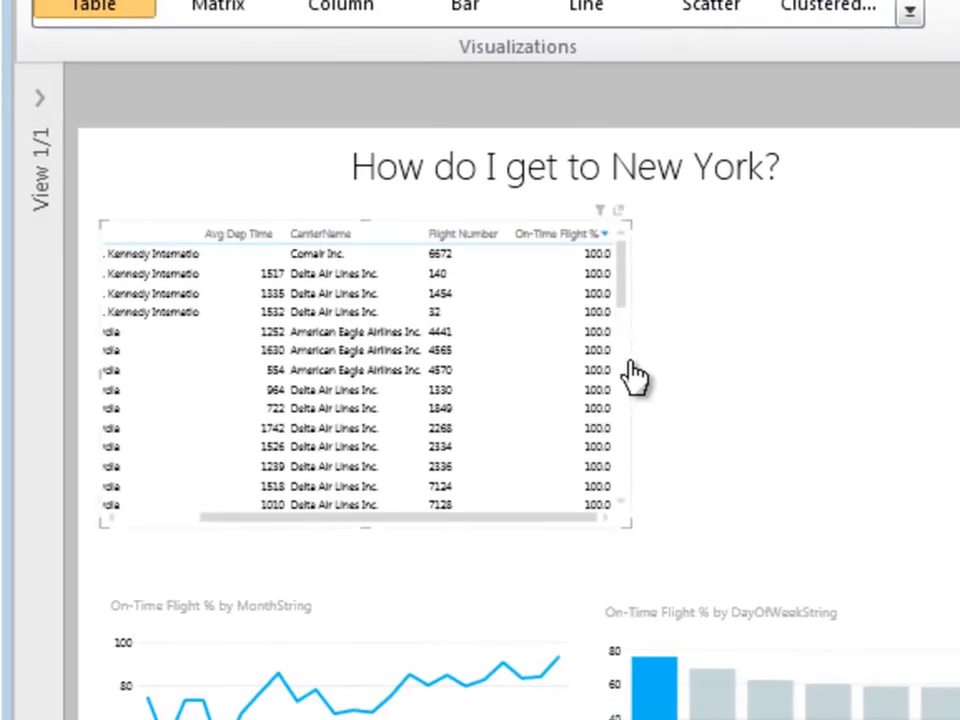
left_click_drag(632, 373, 959, 380)
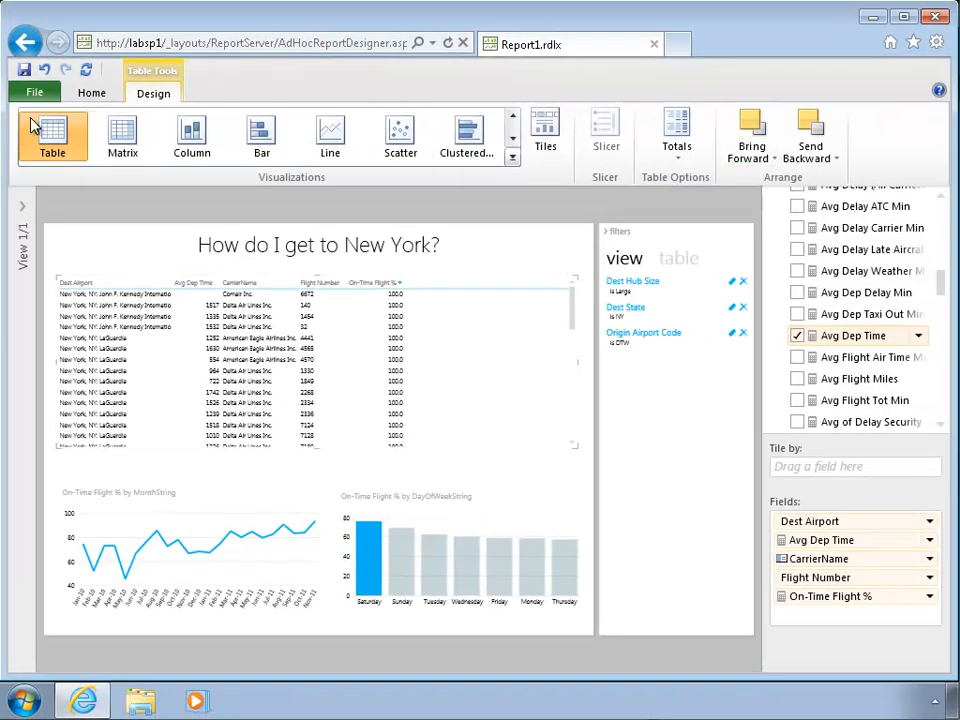
Display the New York report in full-screen mode
left_click(90, 95)
left_click(822, 138)
left_click(766, 145)
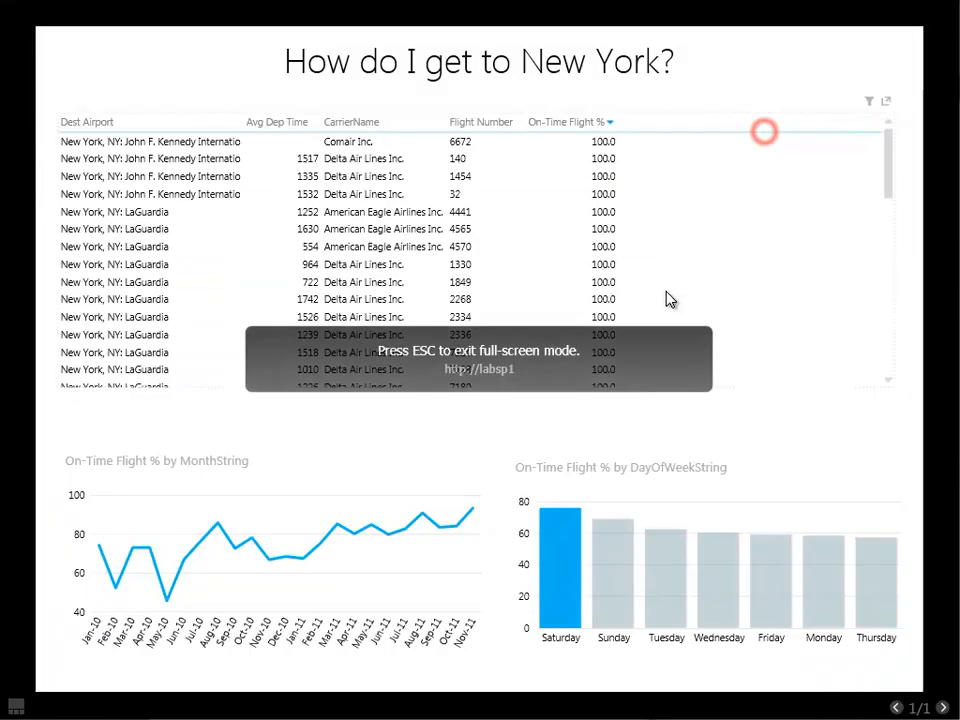
Compare the flight details and monthly trend by highlighting Sunday, Tuesday, Saturday and again Tuesday in the weekday chart
left_click(613, 580)
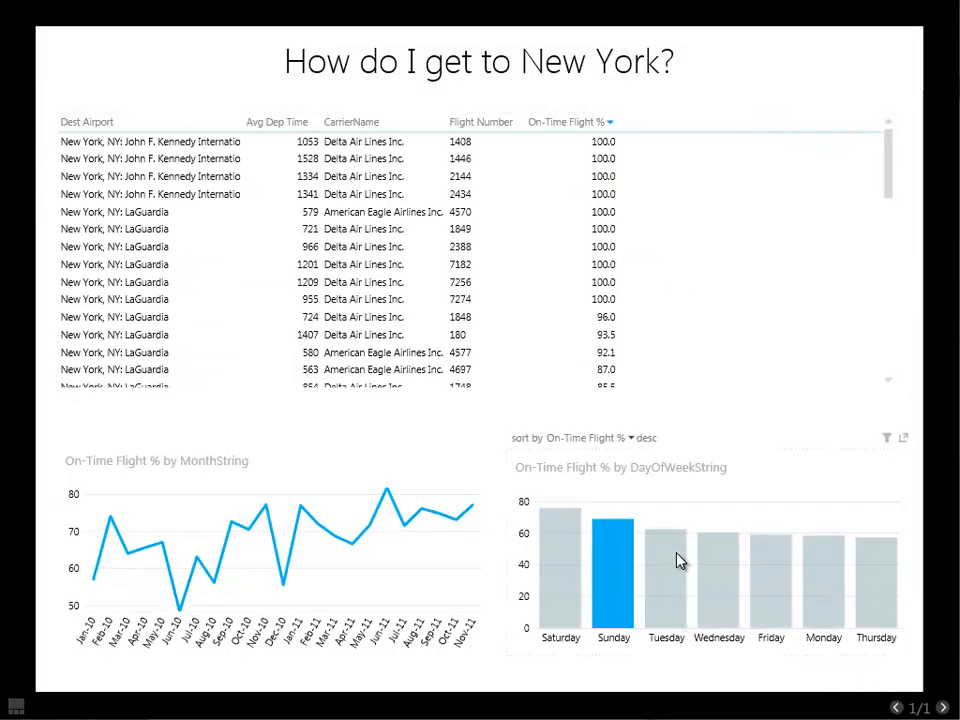
left_click(676, 558)
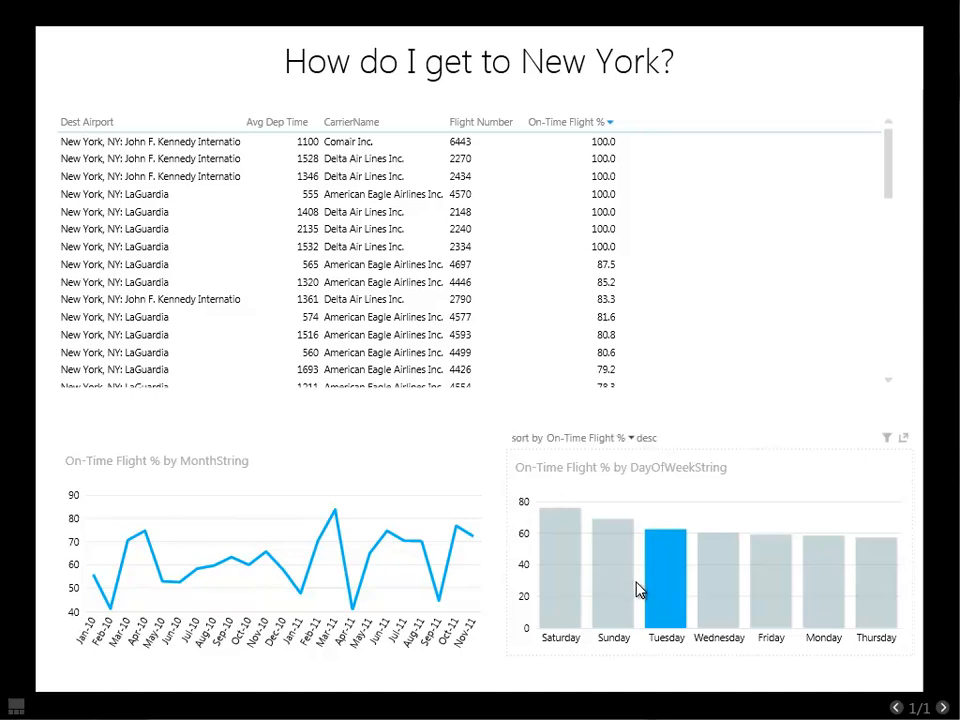
left_click(558, 570)
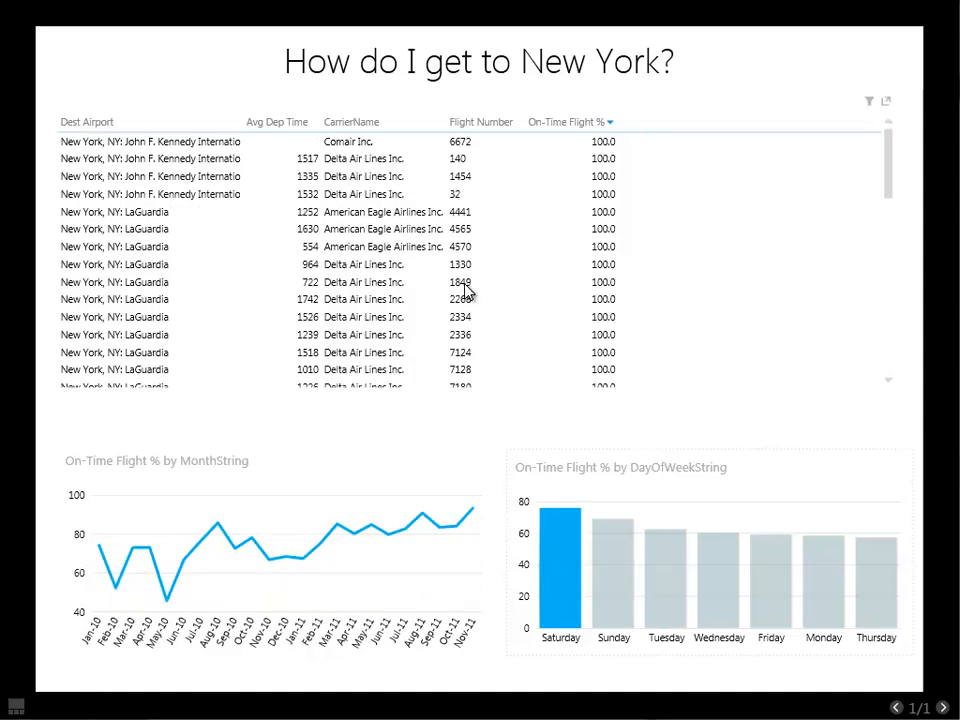
left_click(666, 564)
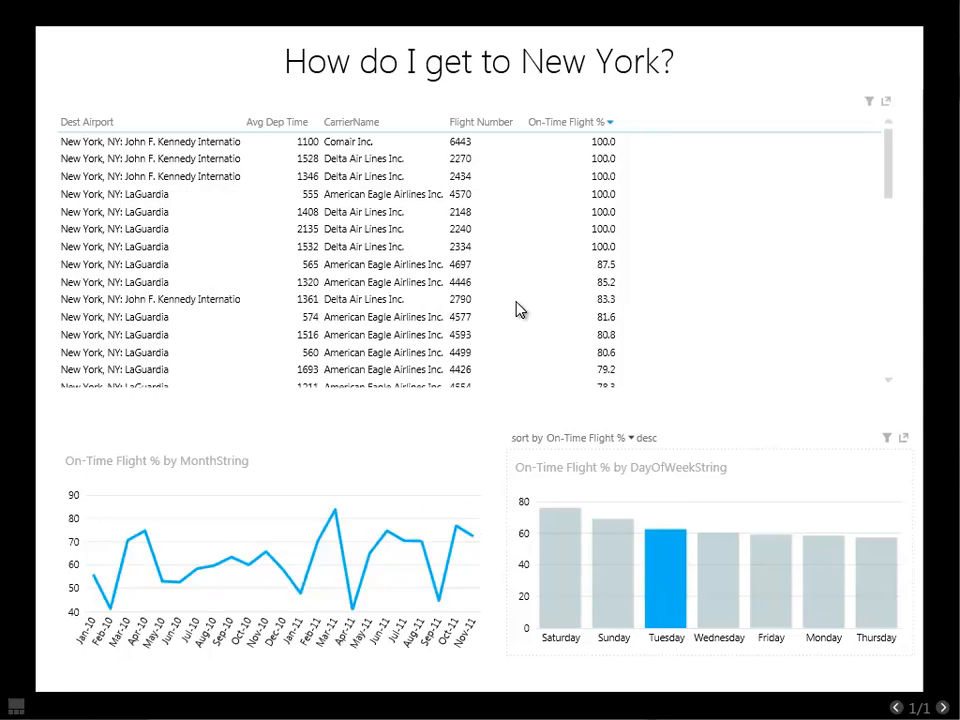